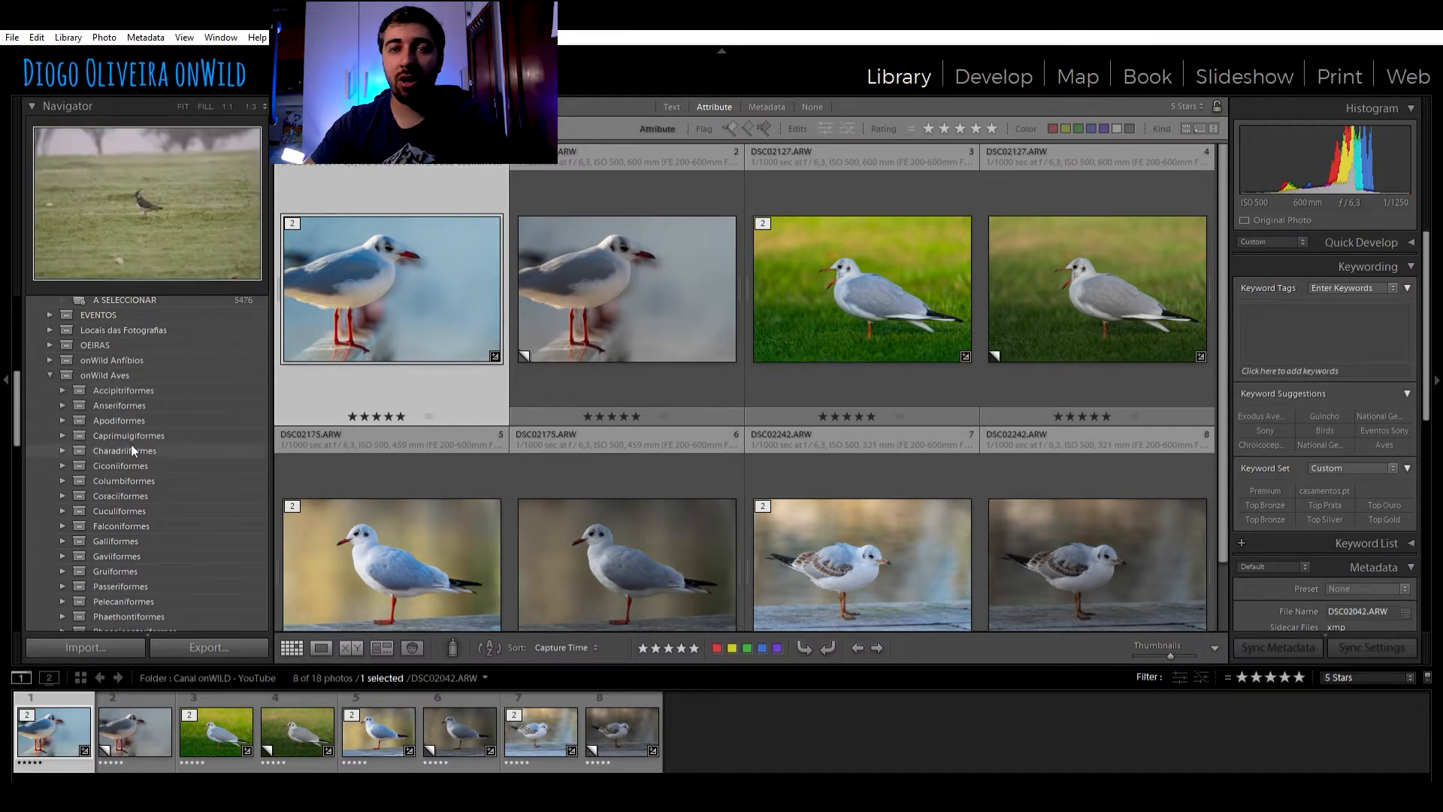
Expand the Accipitriformes set and inspect the keyword rule of the Aegypius monachus smart collection without changing it
click(138, 387)
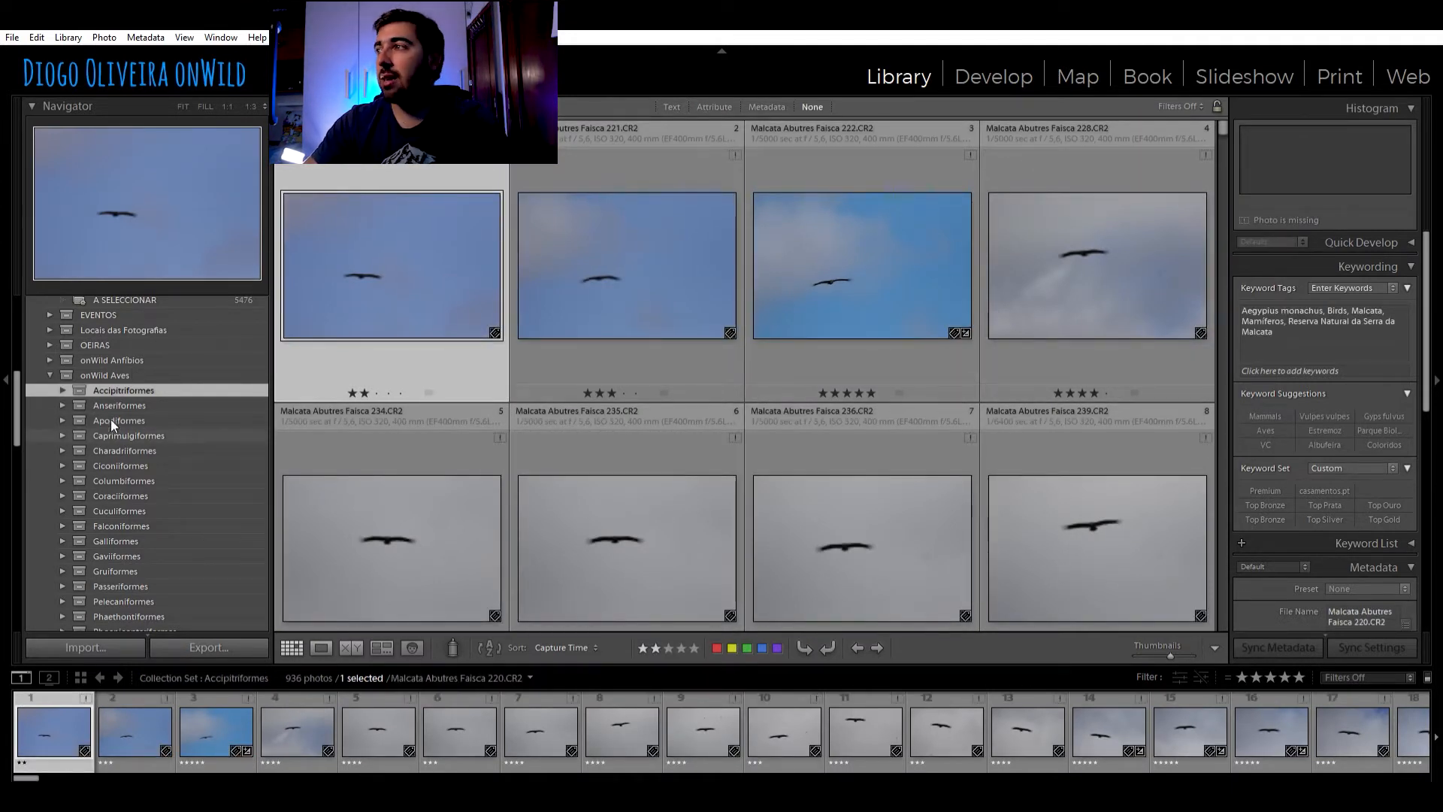
click(62, 390)
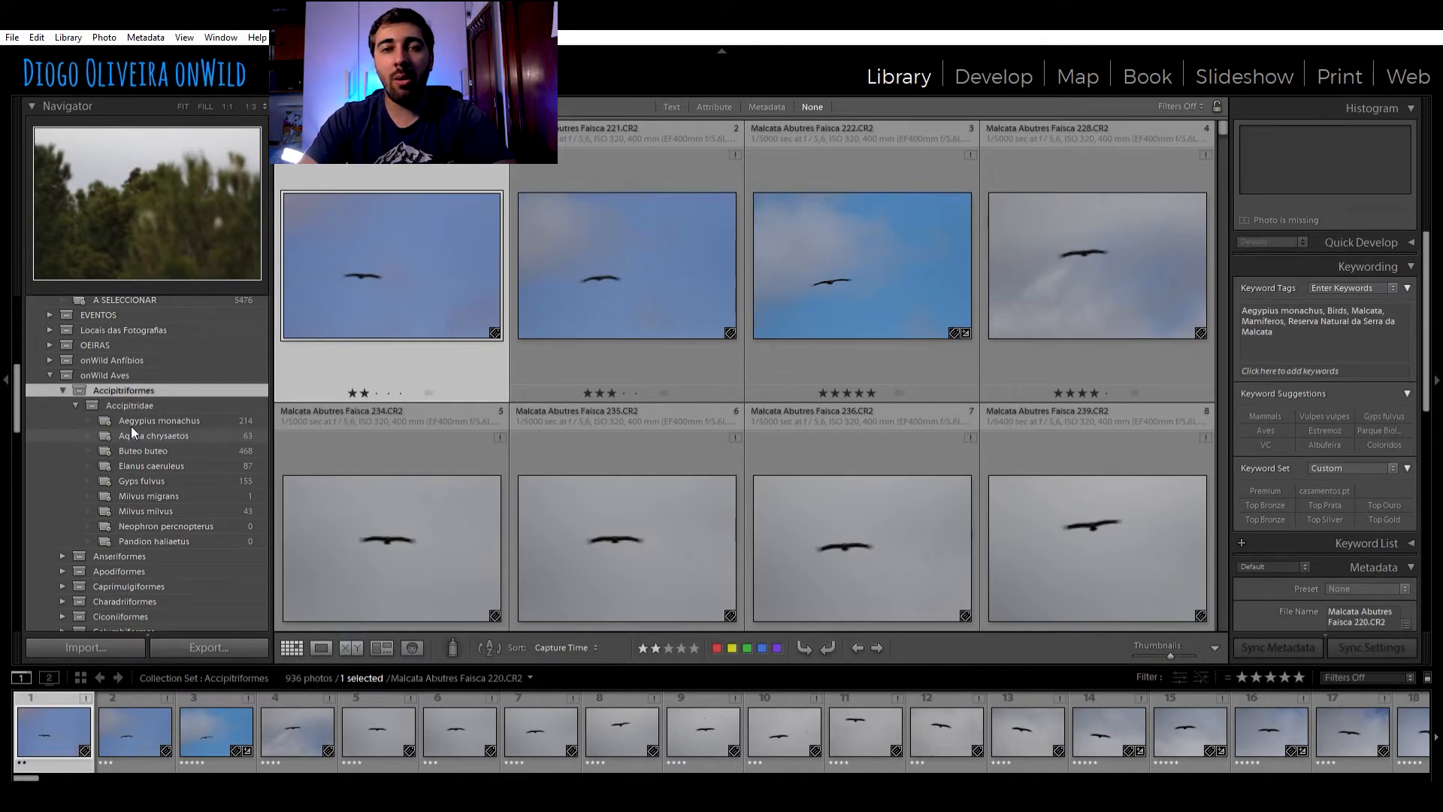
click(177, 419)
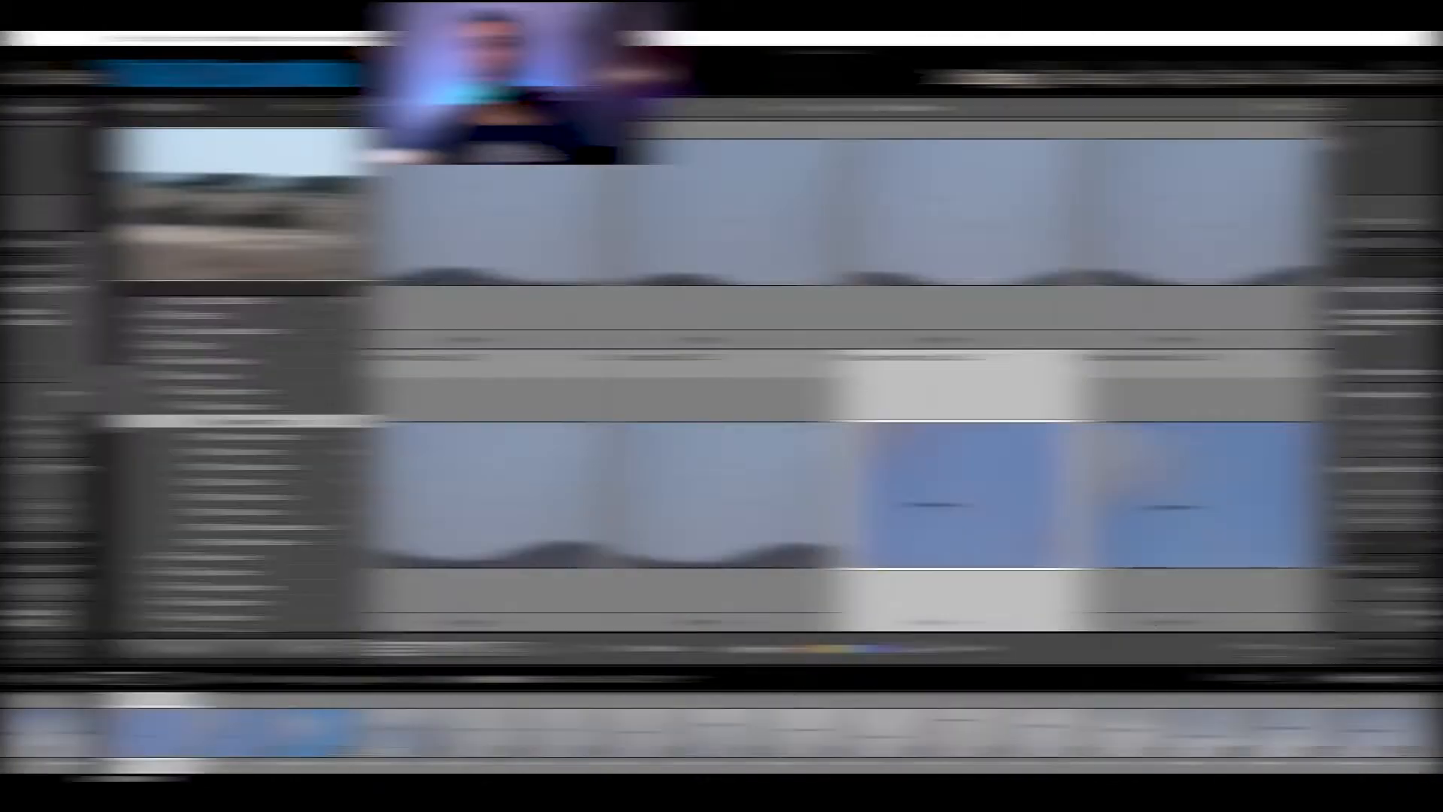
double_click(222, 417)
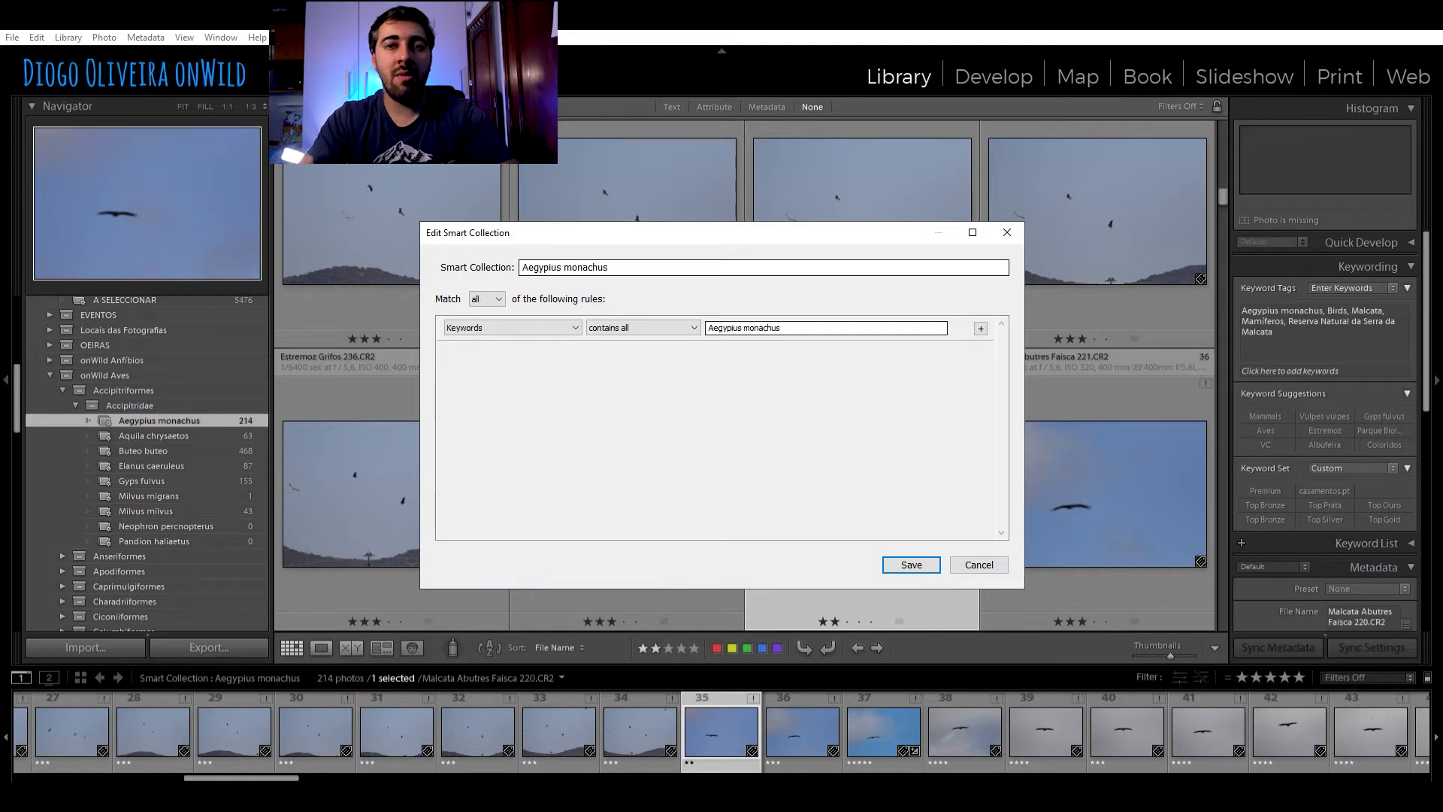
key(Escape)
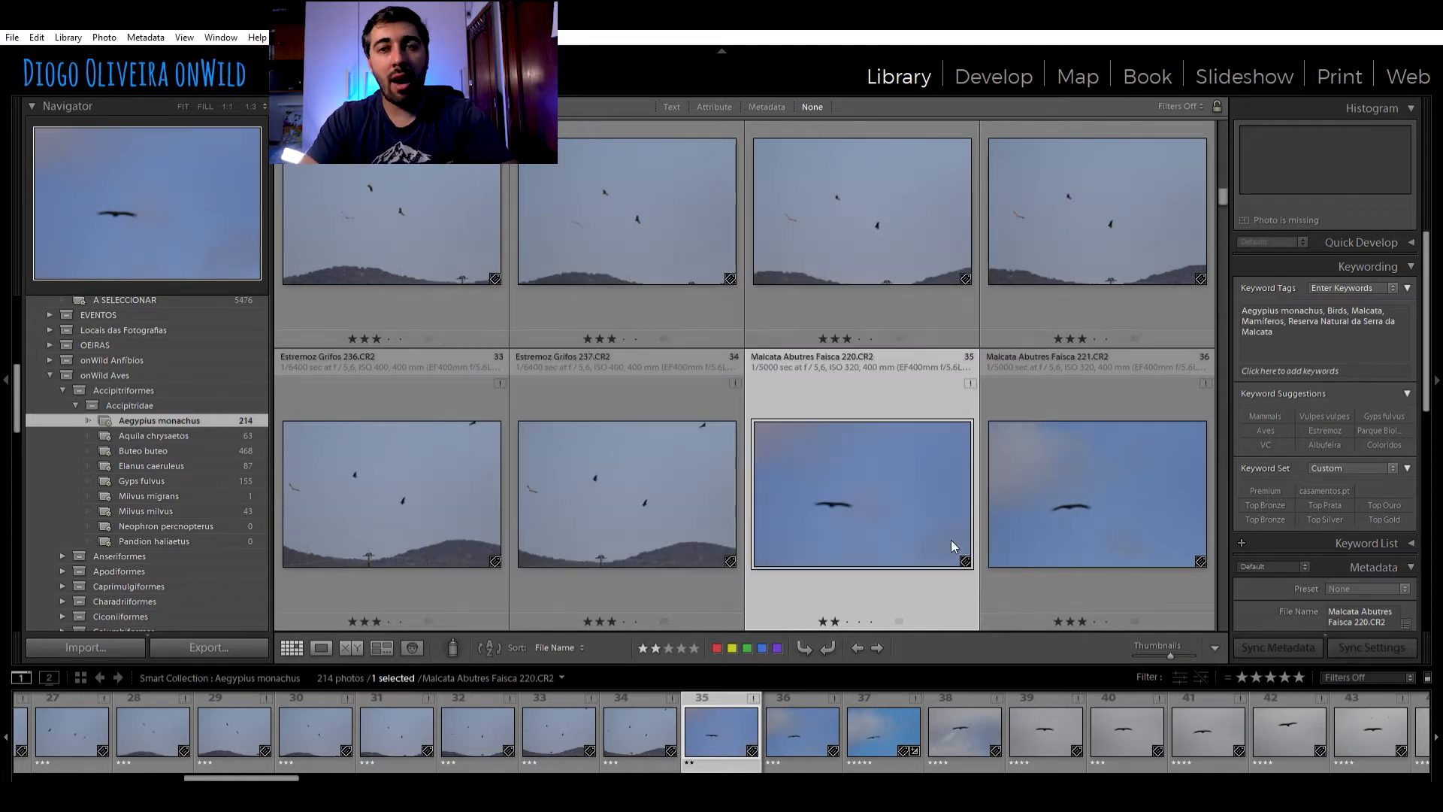
Show the Canal onWILD - YouTube folder and view its first photo, the tit on a branch, enlarged on its own
scroll(187, 453, up, 3)
click(180, 411)
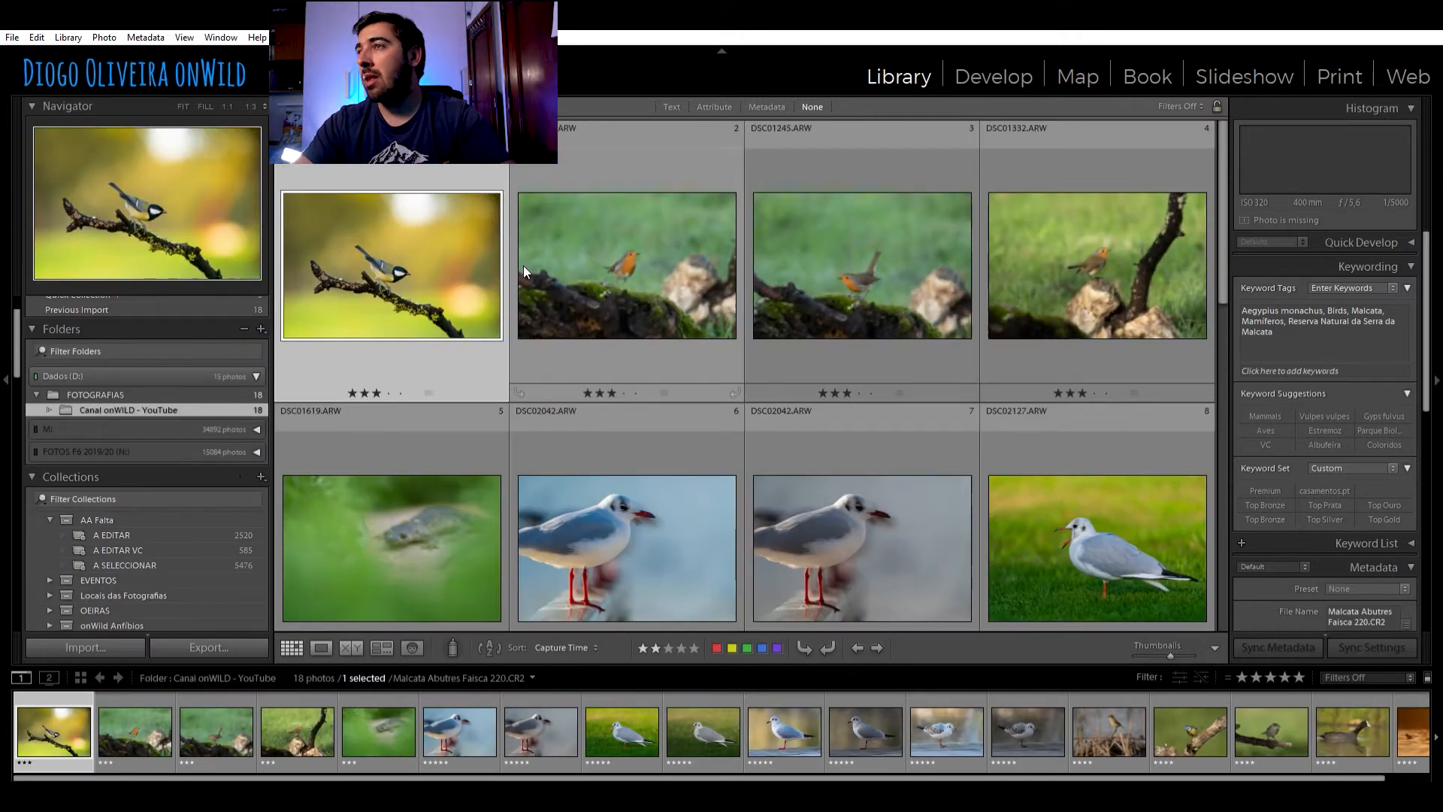
scroll(1052, 451, down, 3)
scroll(732, 299, up, 3)
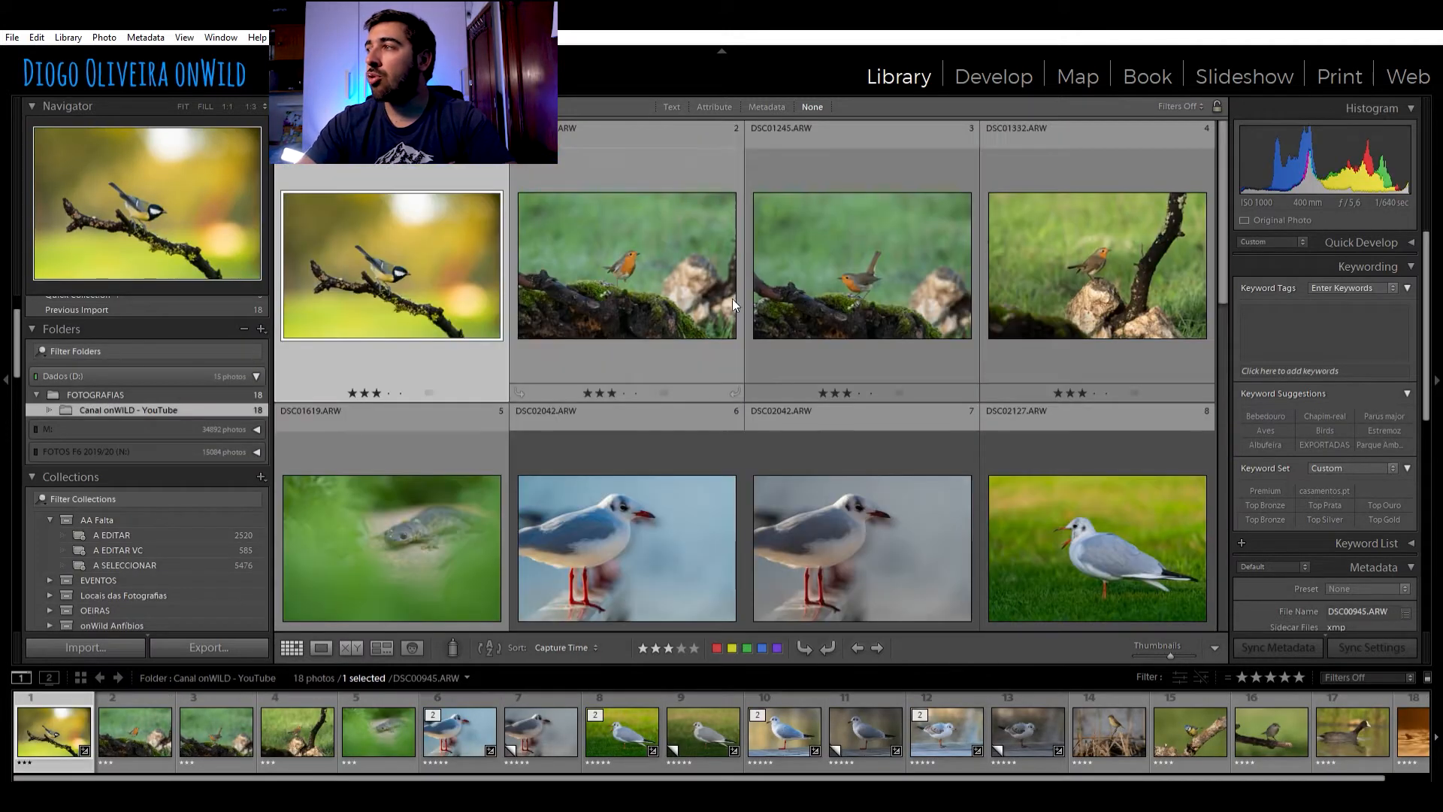
key(z)
click(603, 340)
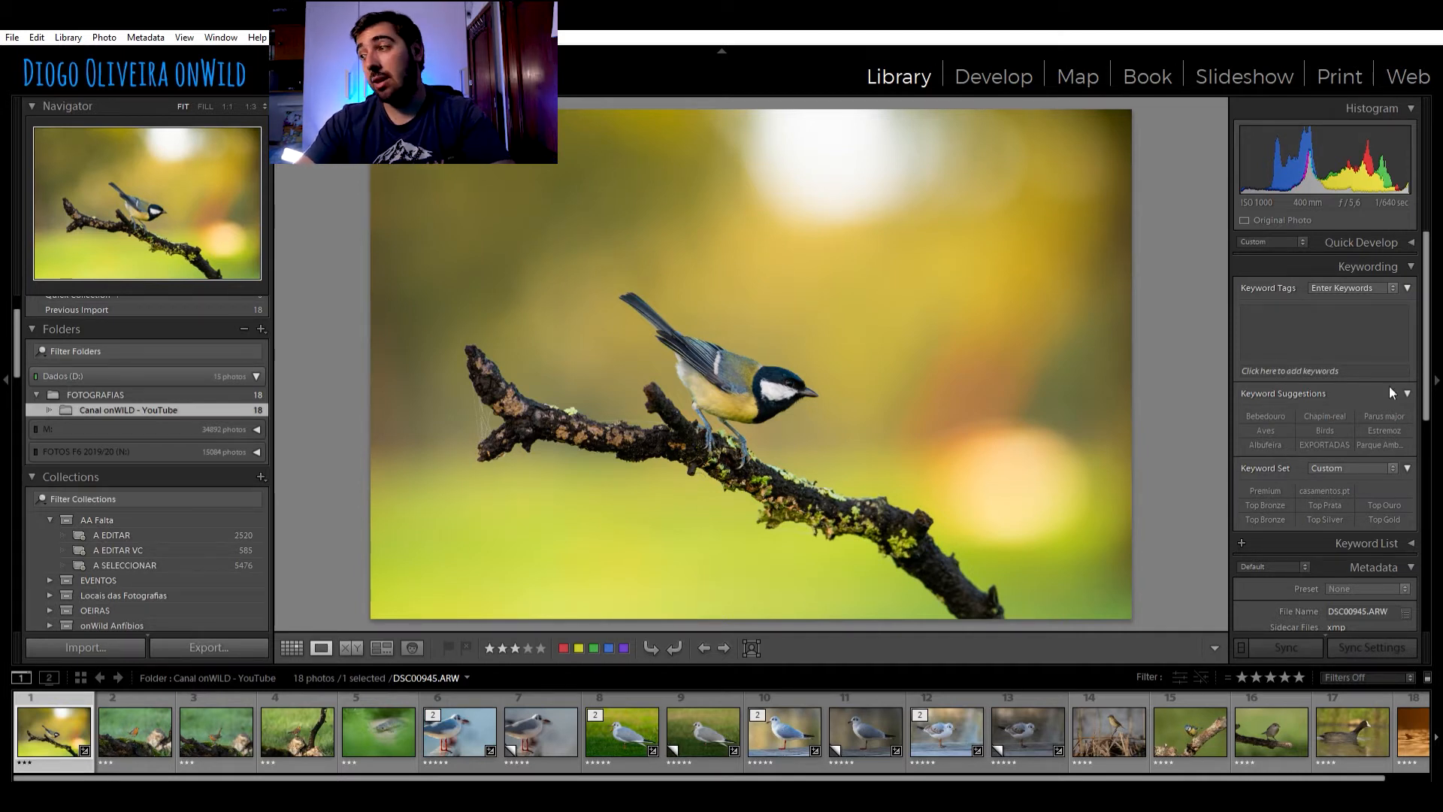
Expand the Passeriformes and Paridae sets, add the suggested keyword Parus major to the photo, and check the Parus major smart collection's rule
scroll(228, 457, down, 5)
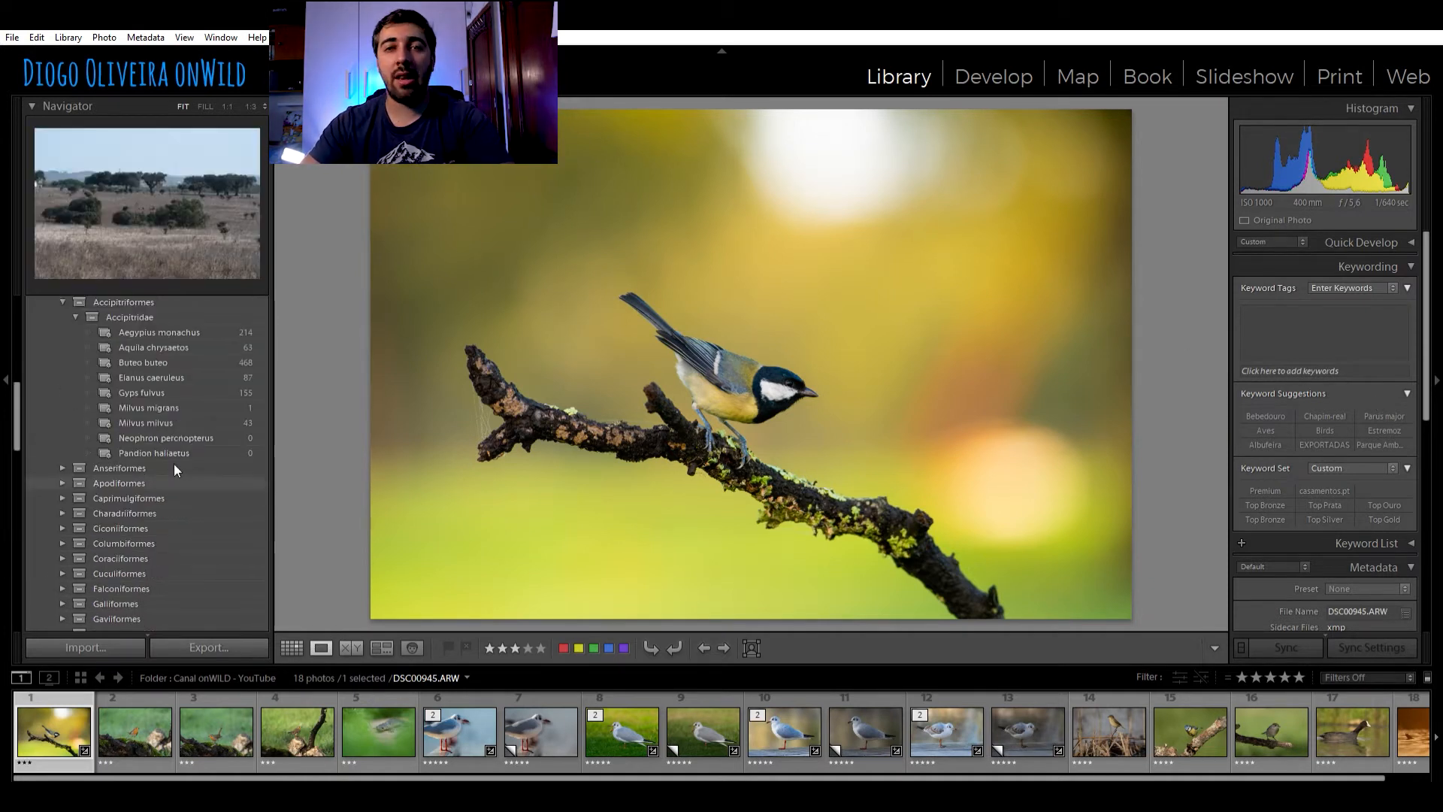
scroll(203, 444, down, 5)
click(63, 559)
scroll(137, 446, down, 5)
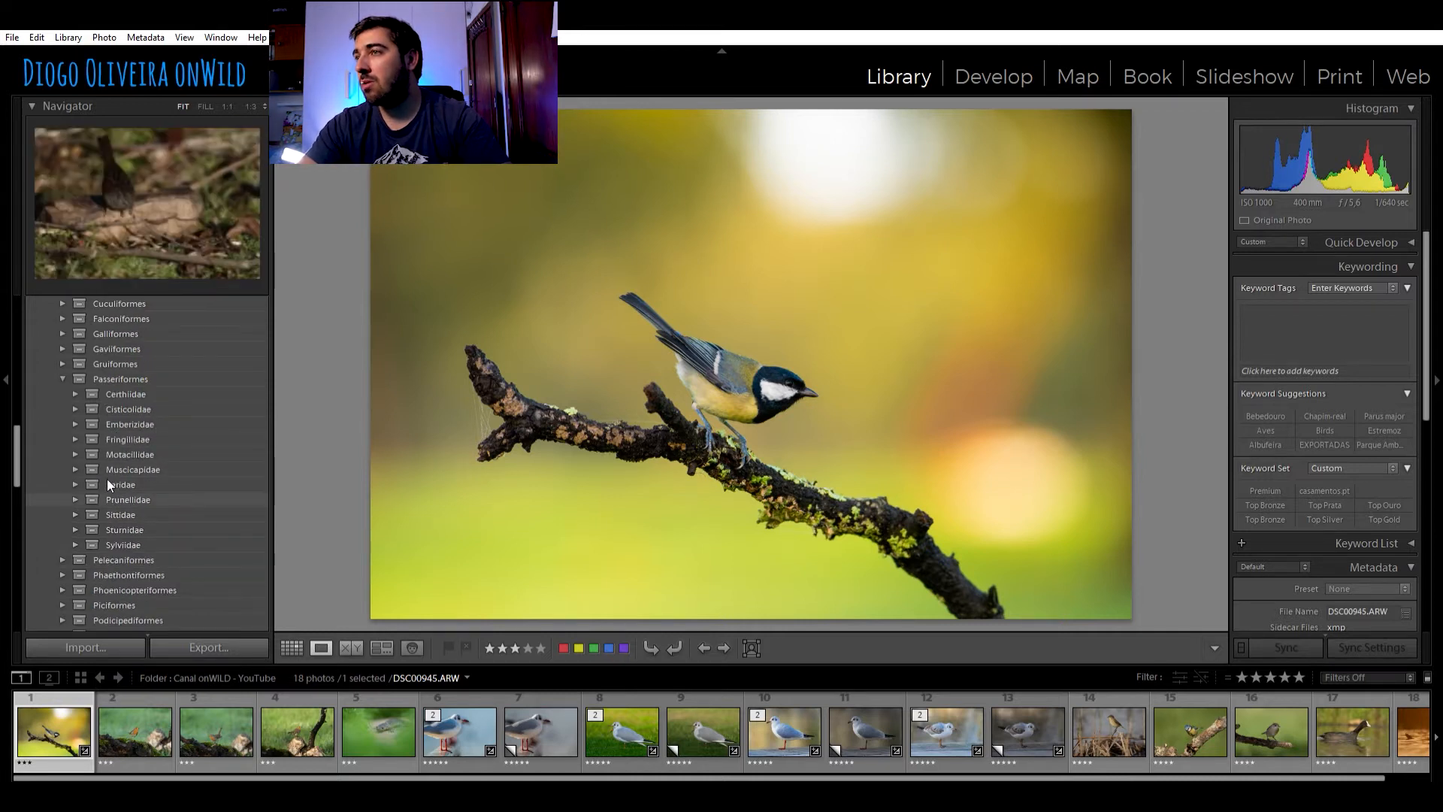
click(75, 484)
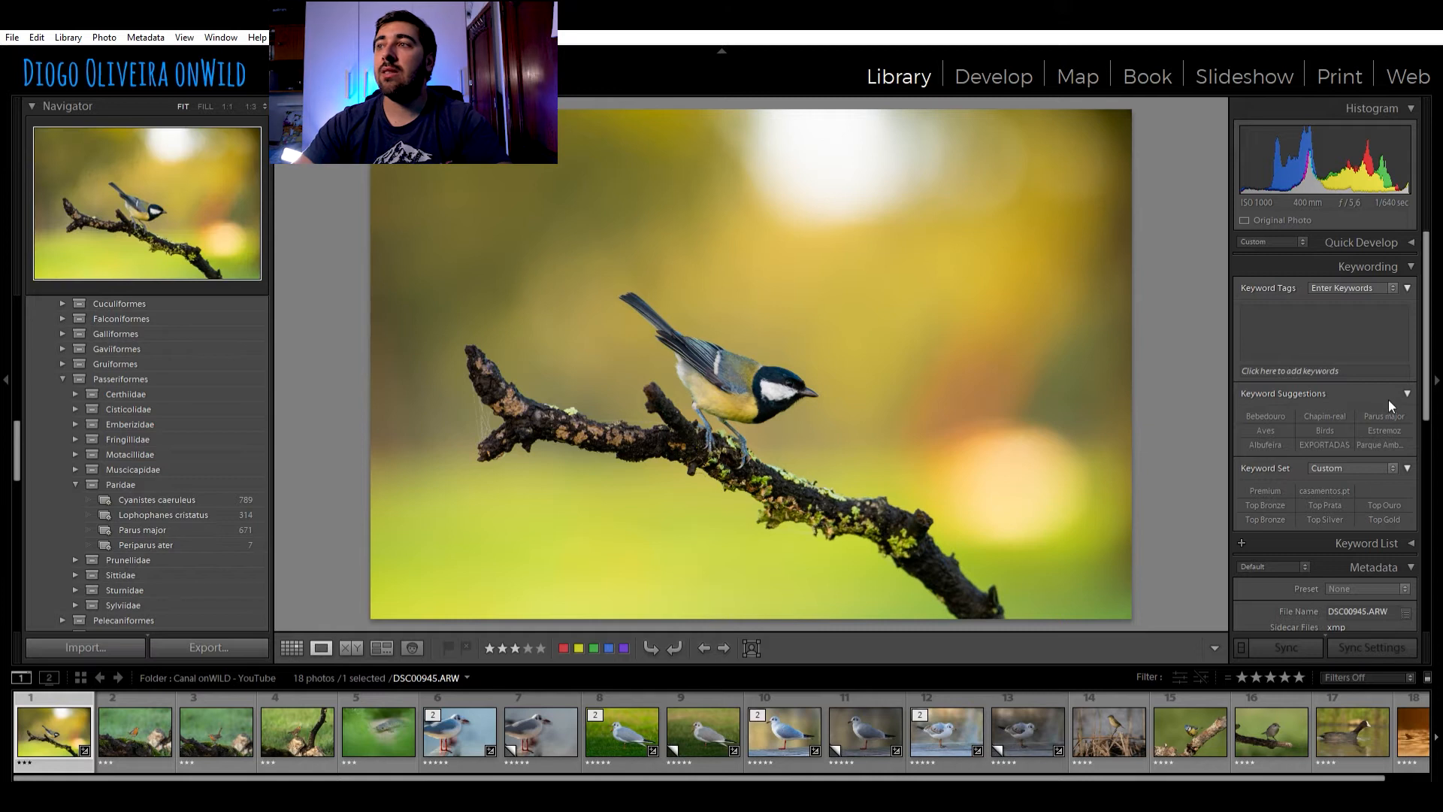
click(1383, 413)
double_click(225, 529)
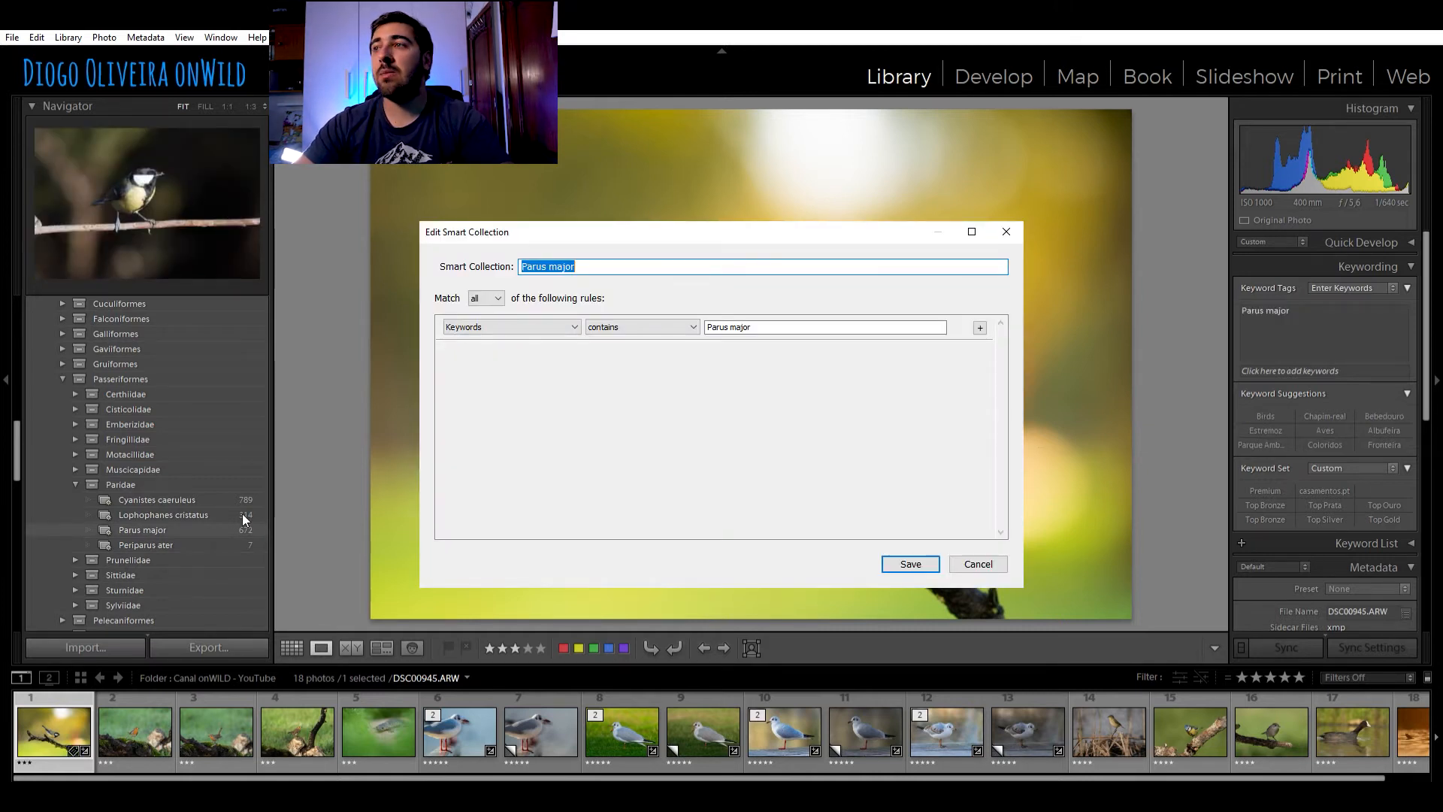
key(Escape)
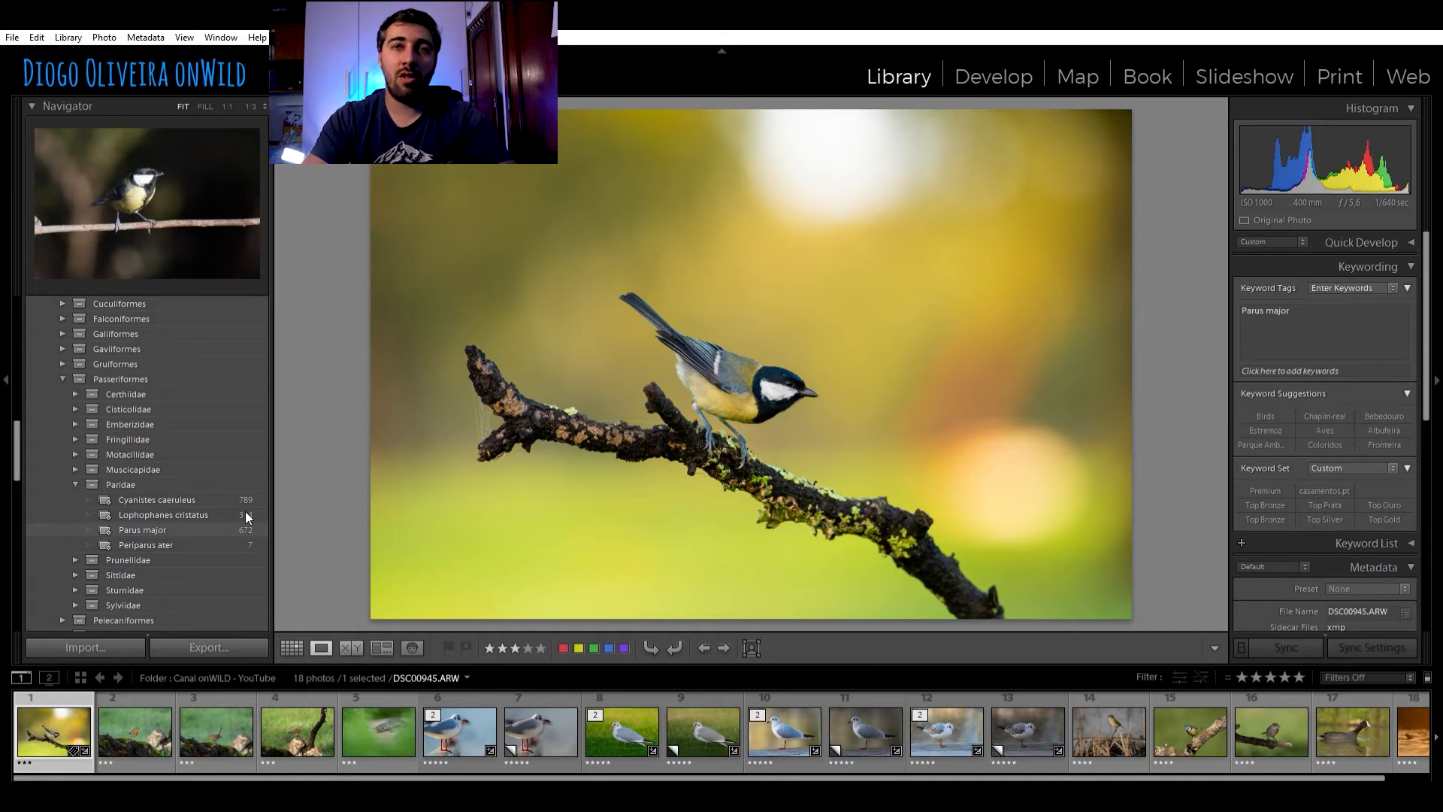
Collapse the Passeriformes, onWild Aves and White Background Project sets in the collection list
click(63, 378)
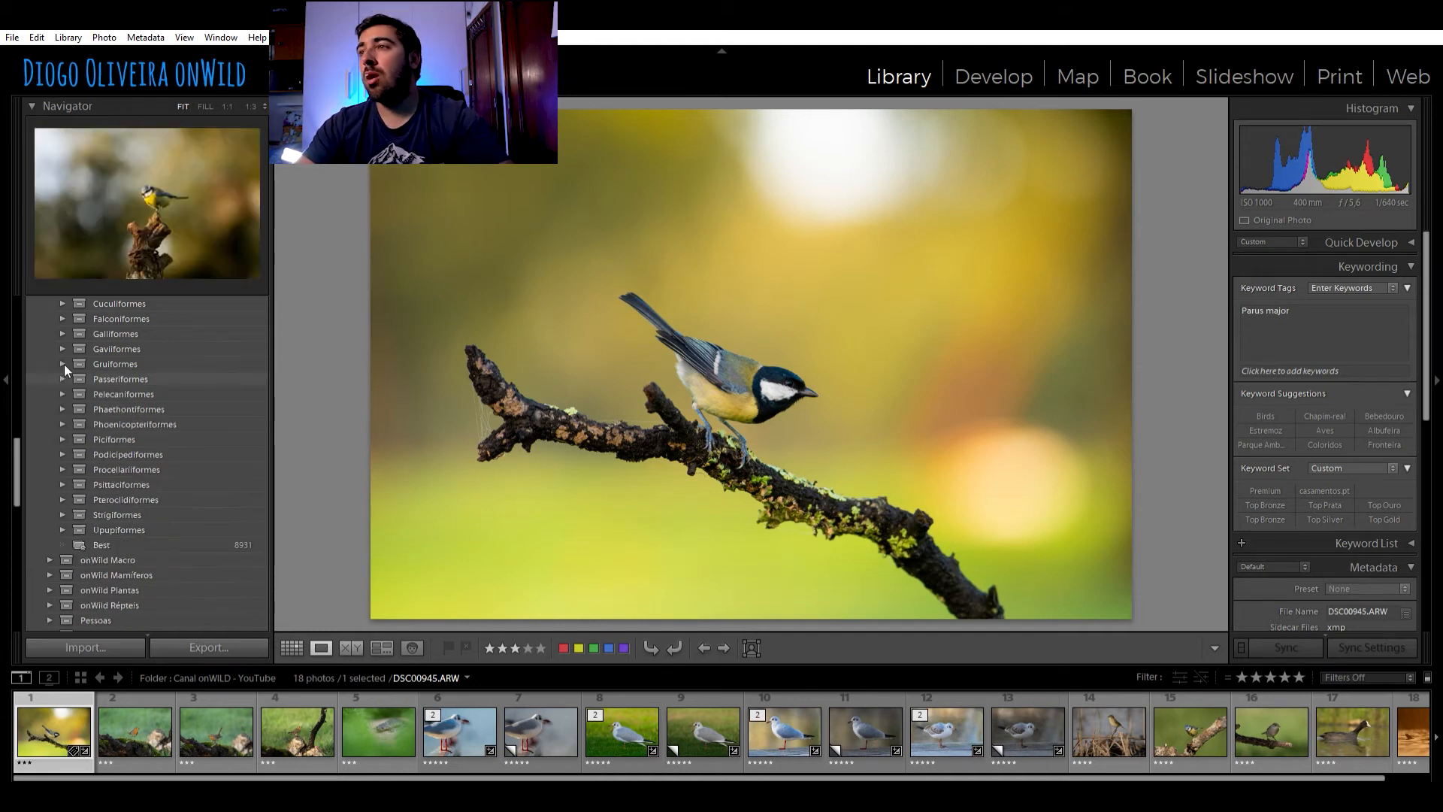
scroll(143, 402, up, 3)
scroll(143, 429, up, 5)
scroll(128, 376, up, 3)
click(69, 381)
click(51, 368)
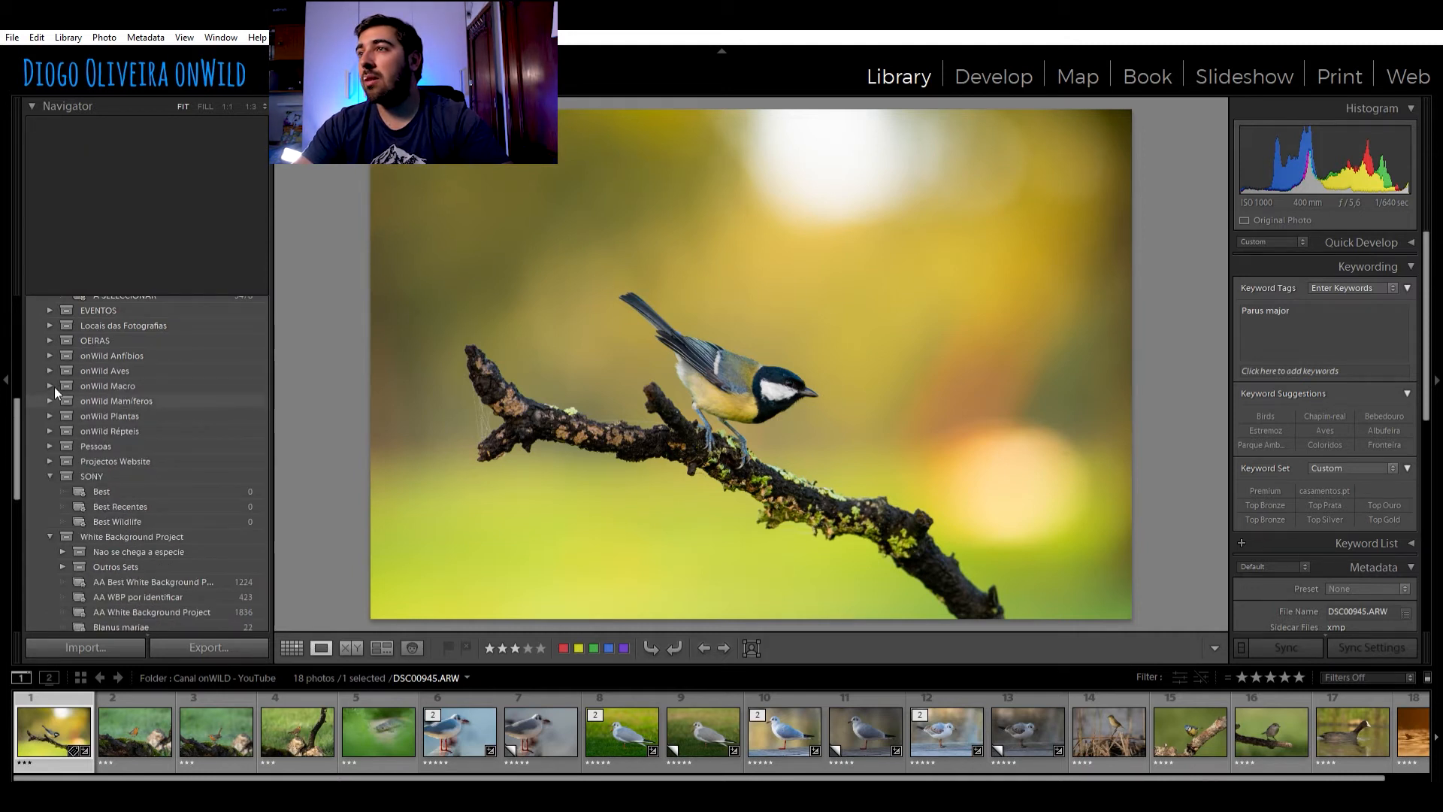
scroll(82, 406, down, 5)
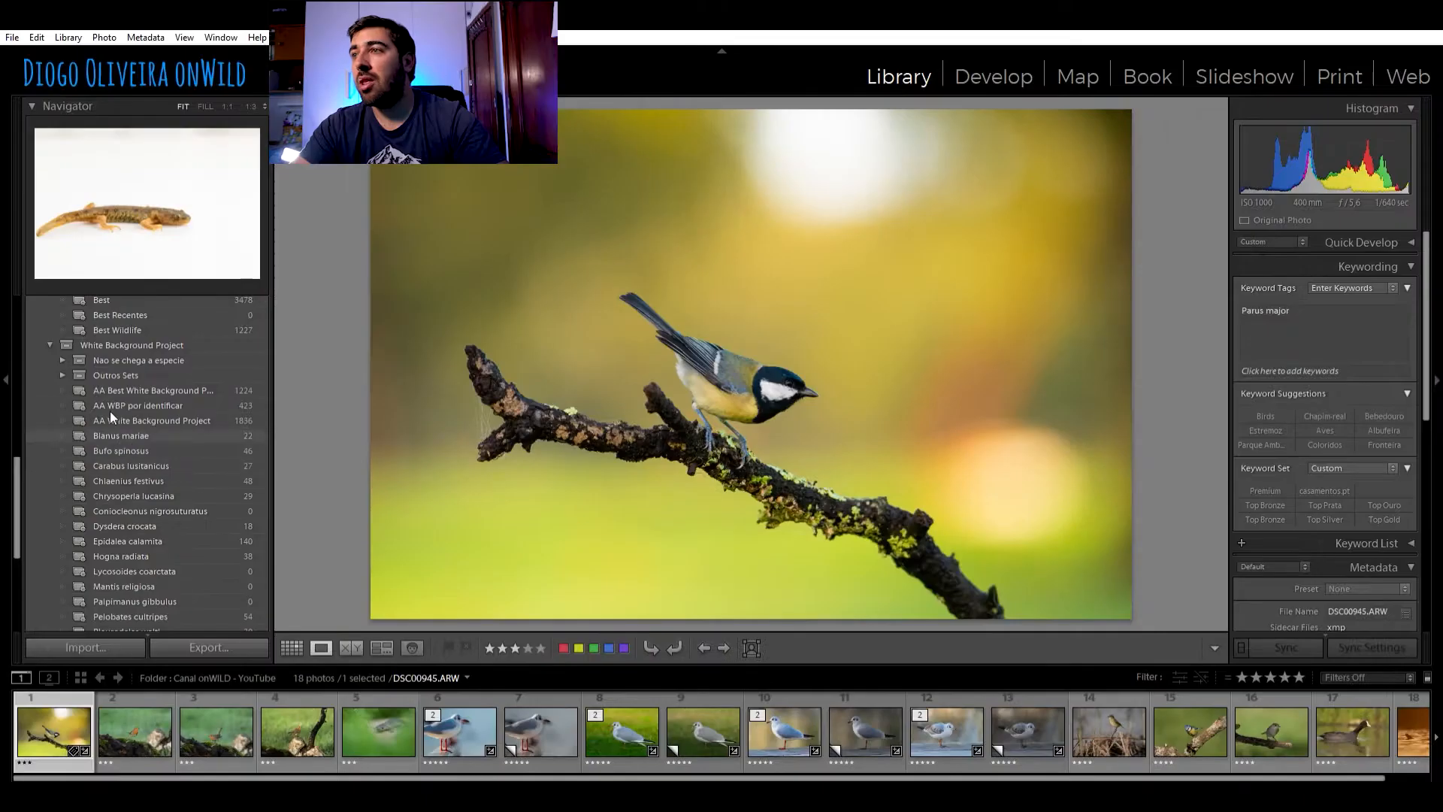
click(50, 344)
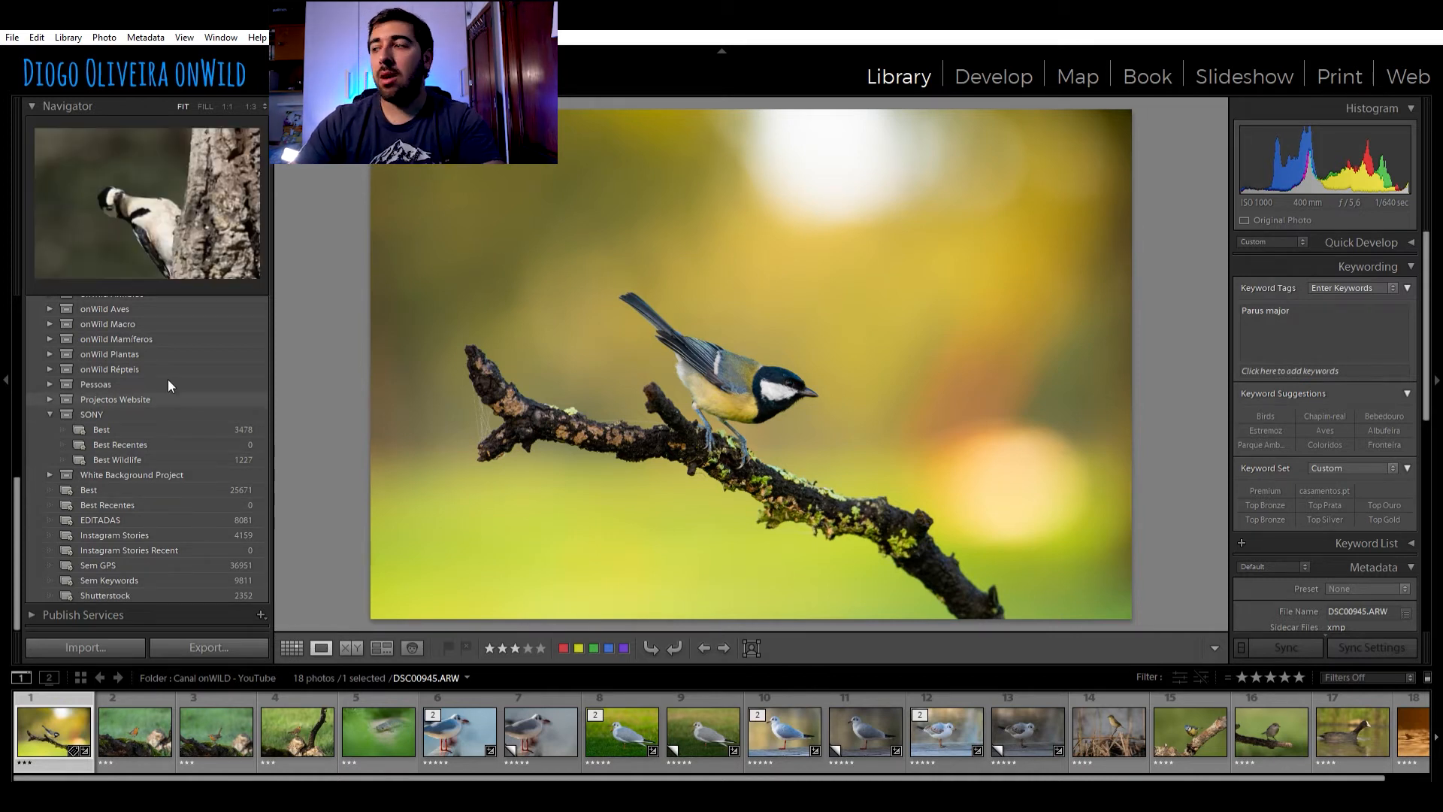
Expand onWild Répteis down to Squamata and Colubridae, and show the Hemorrhois hippocrepis smart collection
click(50, 367)
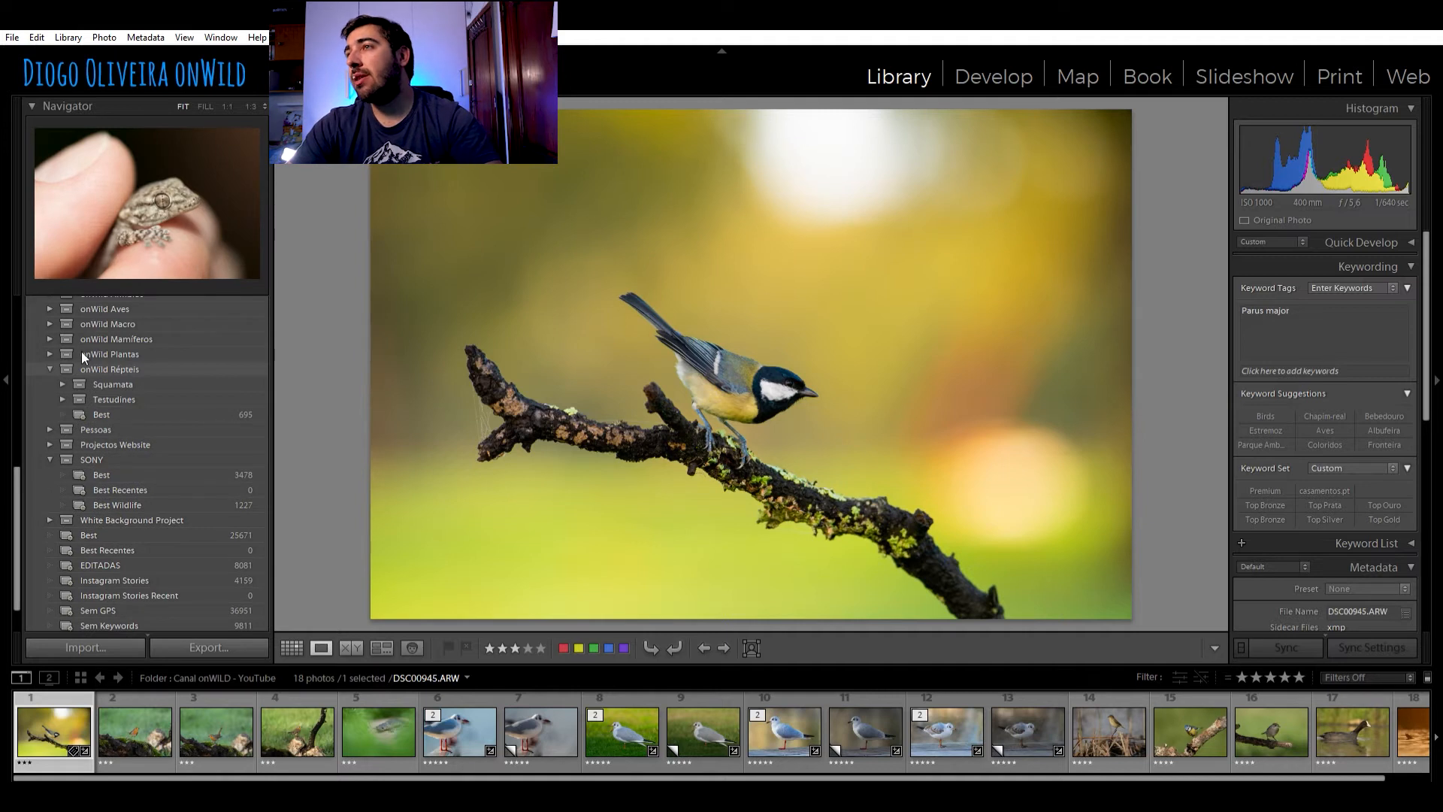
scroll(113, 368, up, 2)
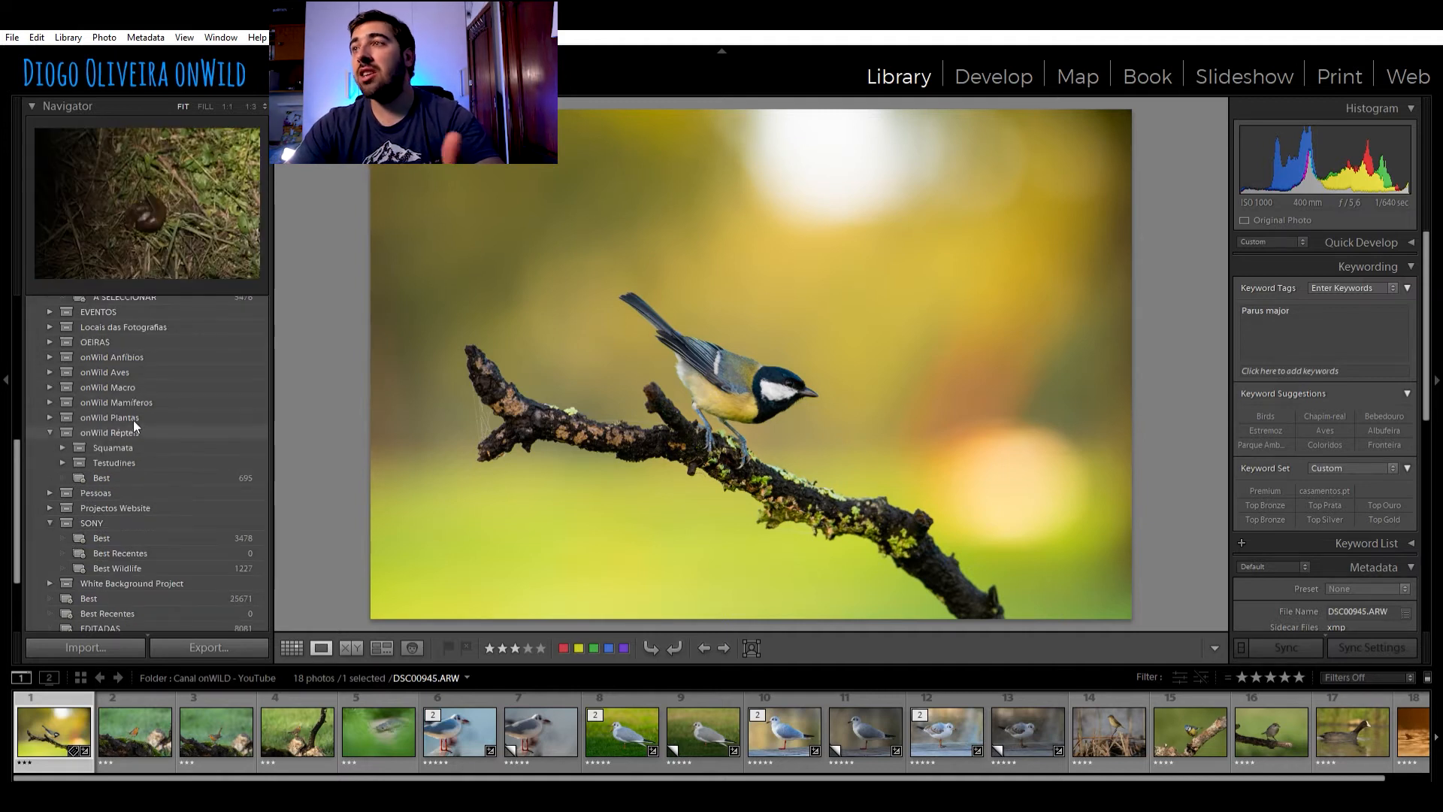
click(63, 447)
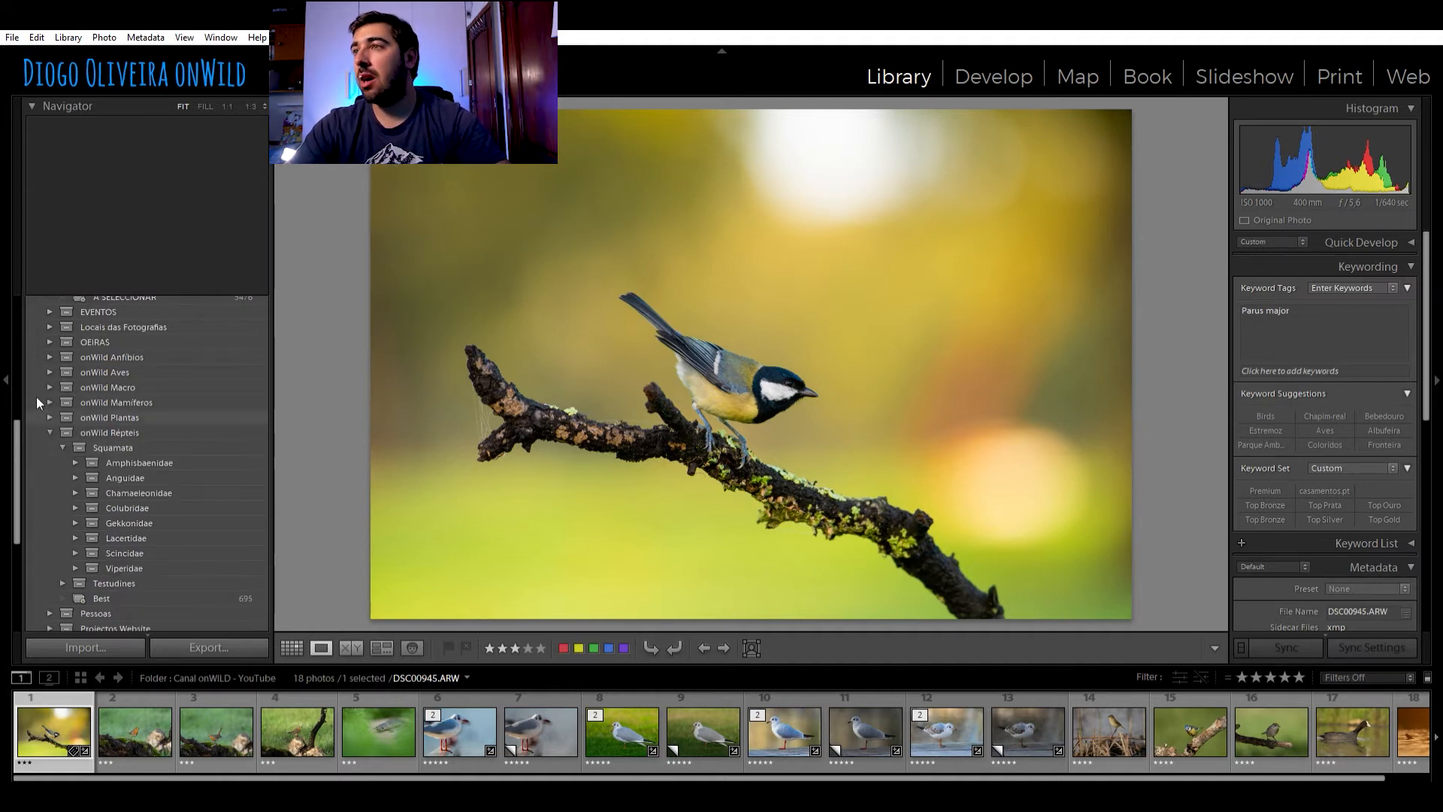
click(75, 507)
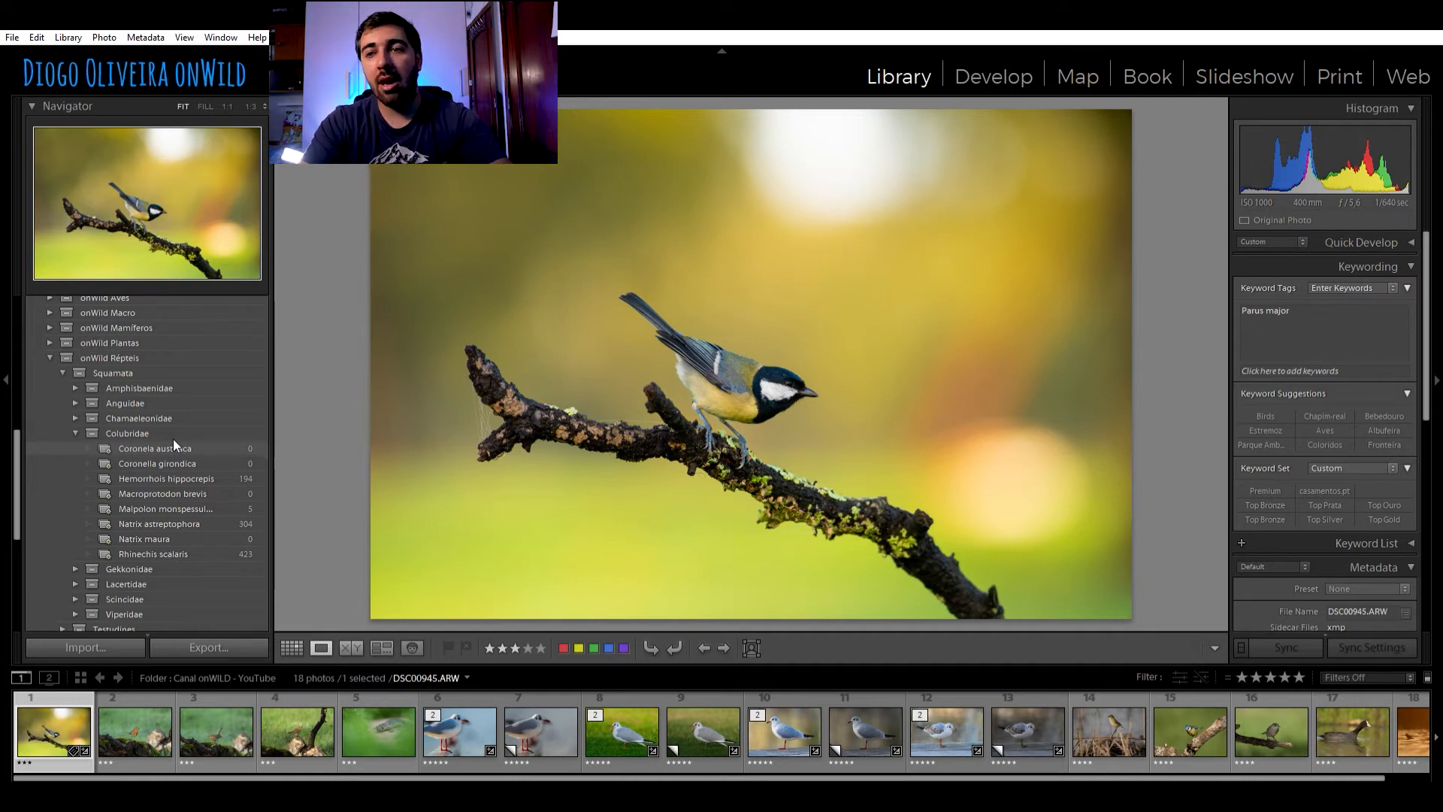
click(182, 476)
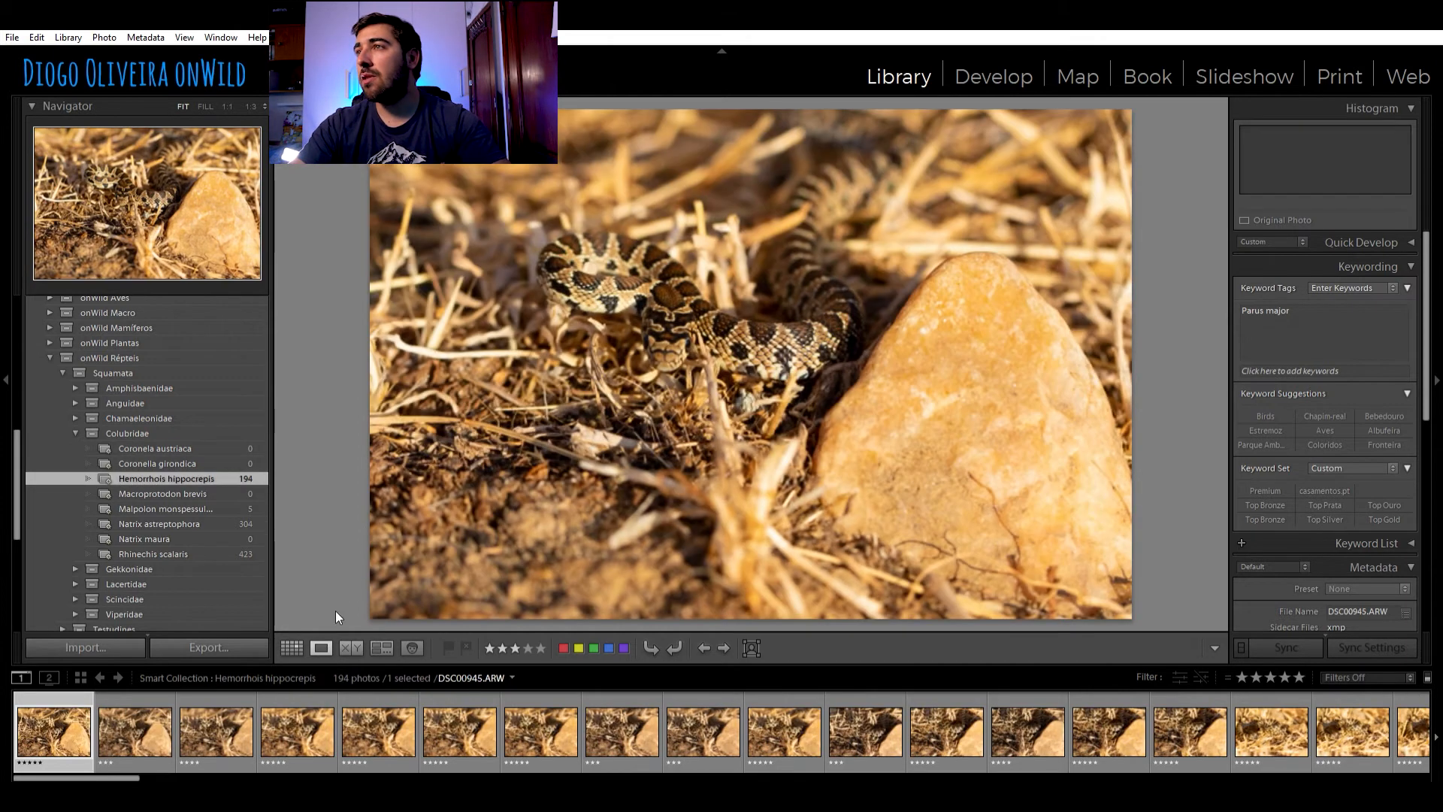
Display the collection as a grid with smaller thumbnails and filter it to five-star photos
click(291, 647)
scroll(777, 247, down, 2)
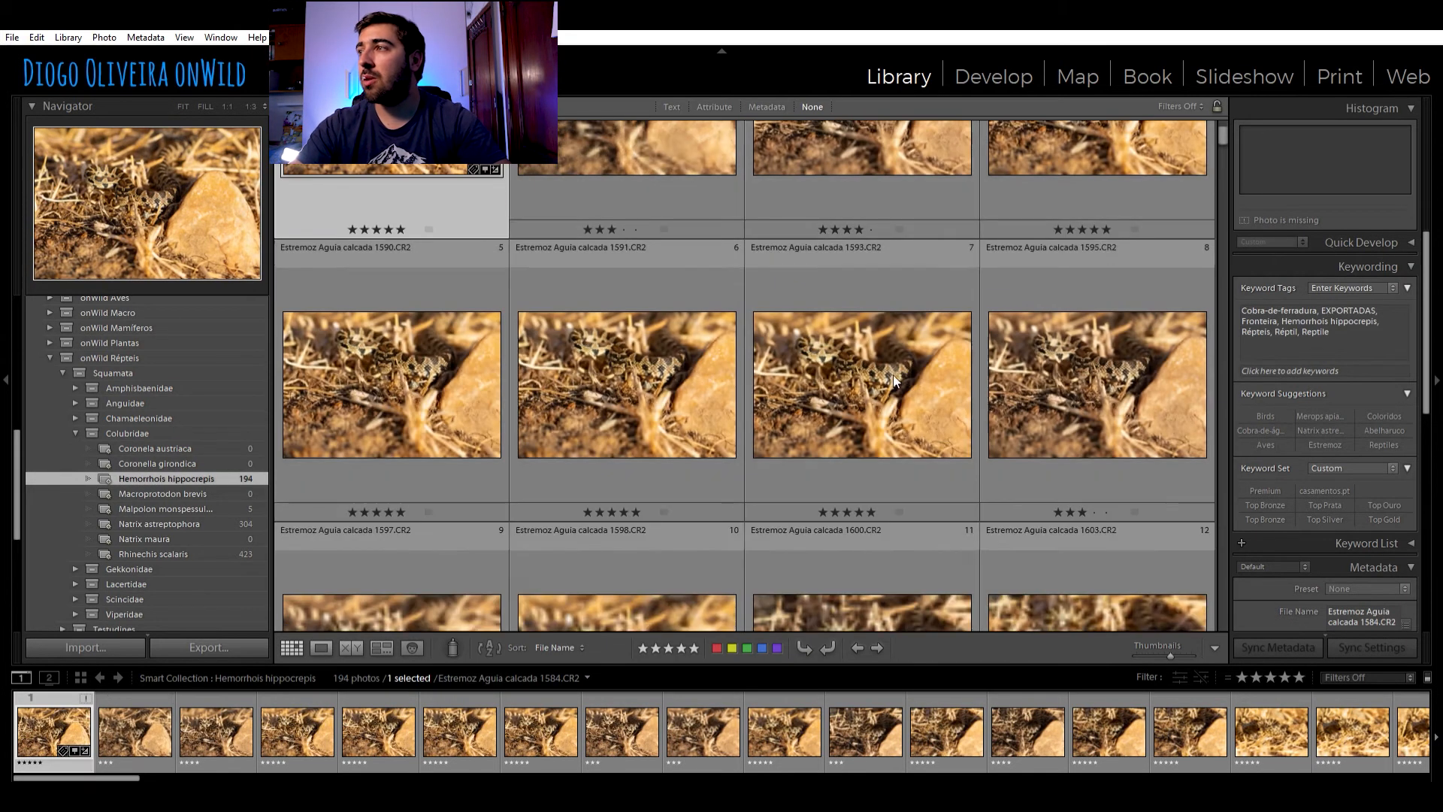
drag(1166, 639, 1145, 640)
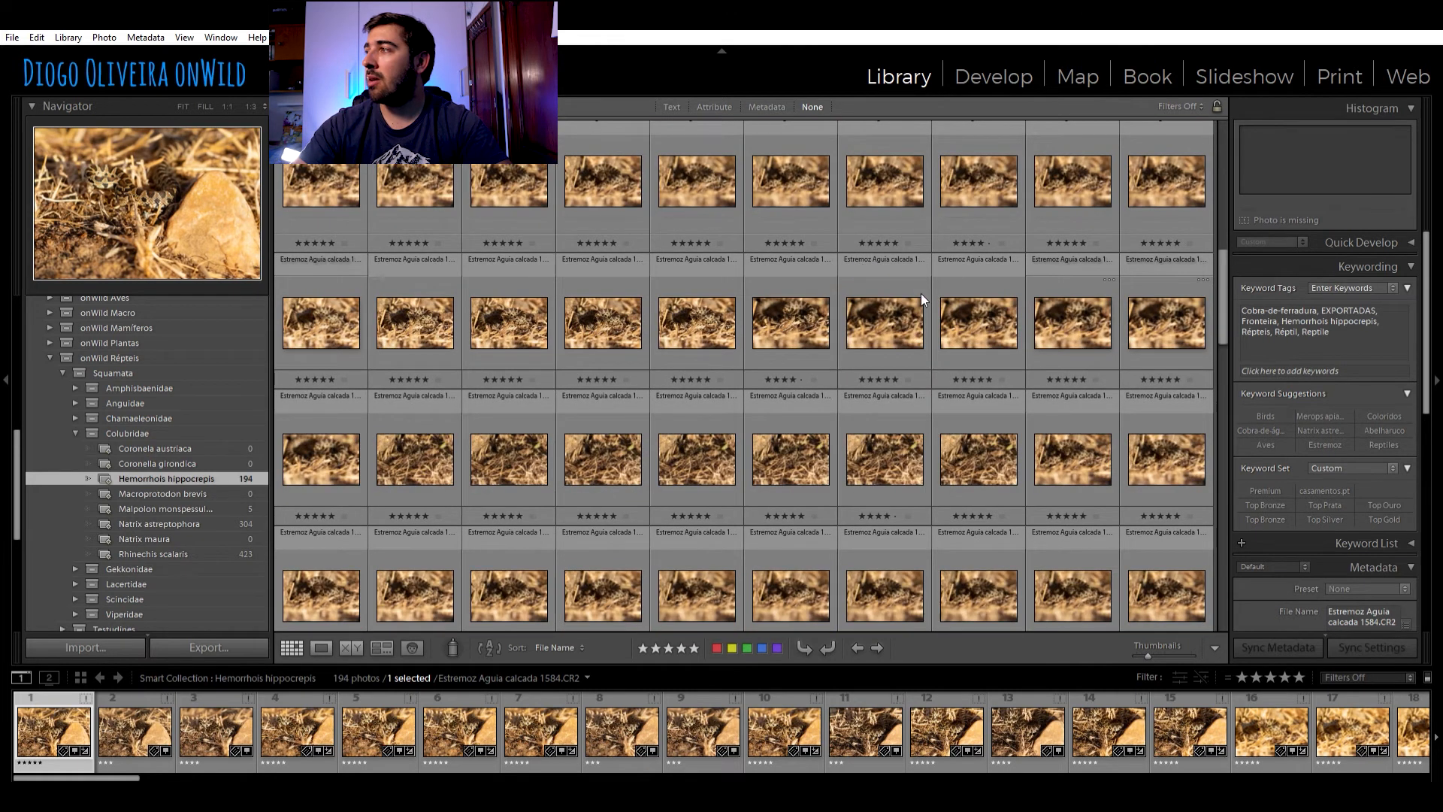
scroll(922, 293, down, 3)
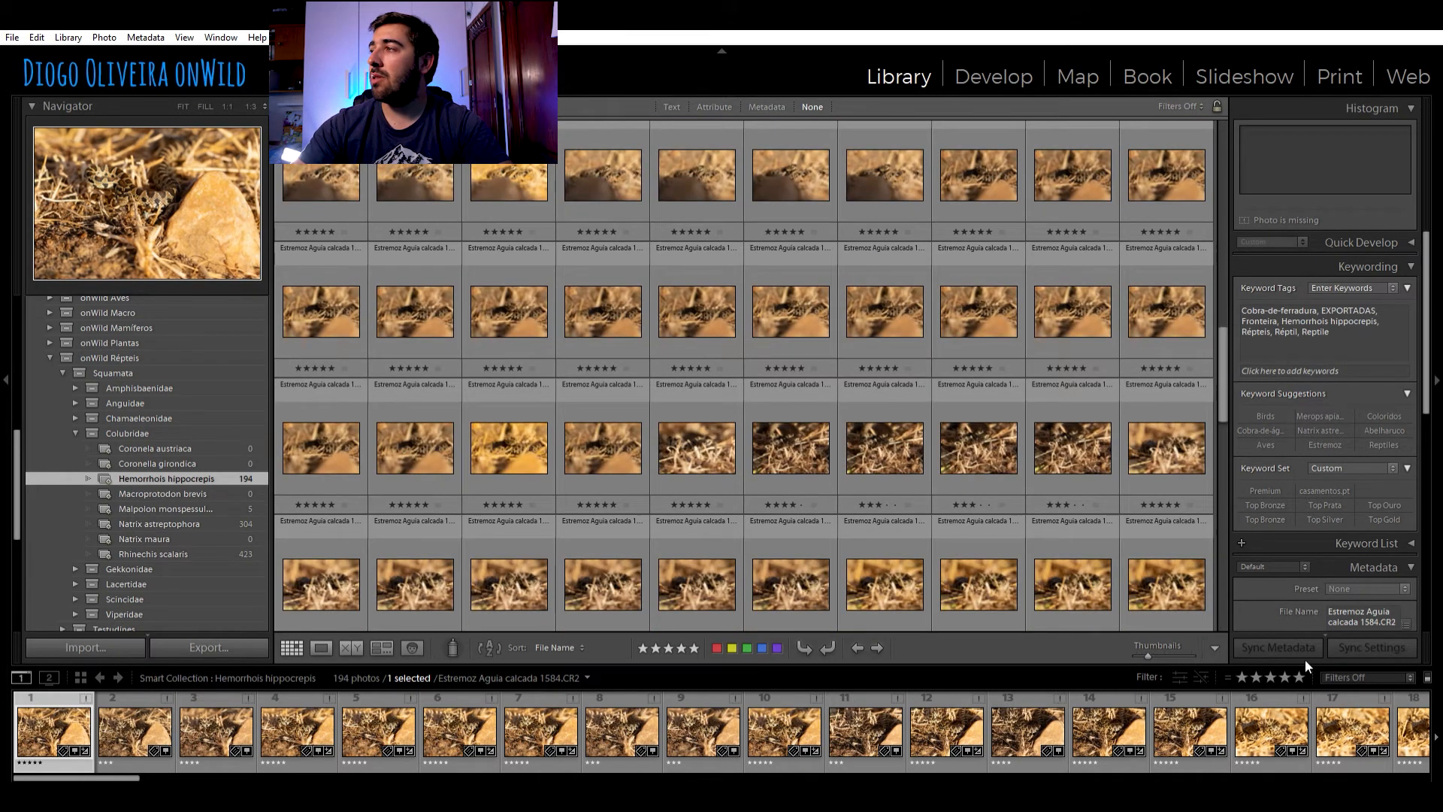
click(1299, 676)
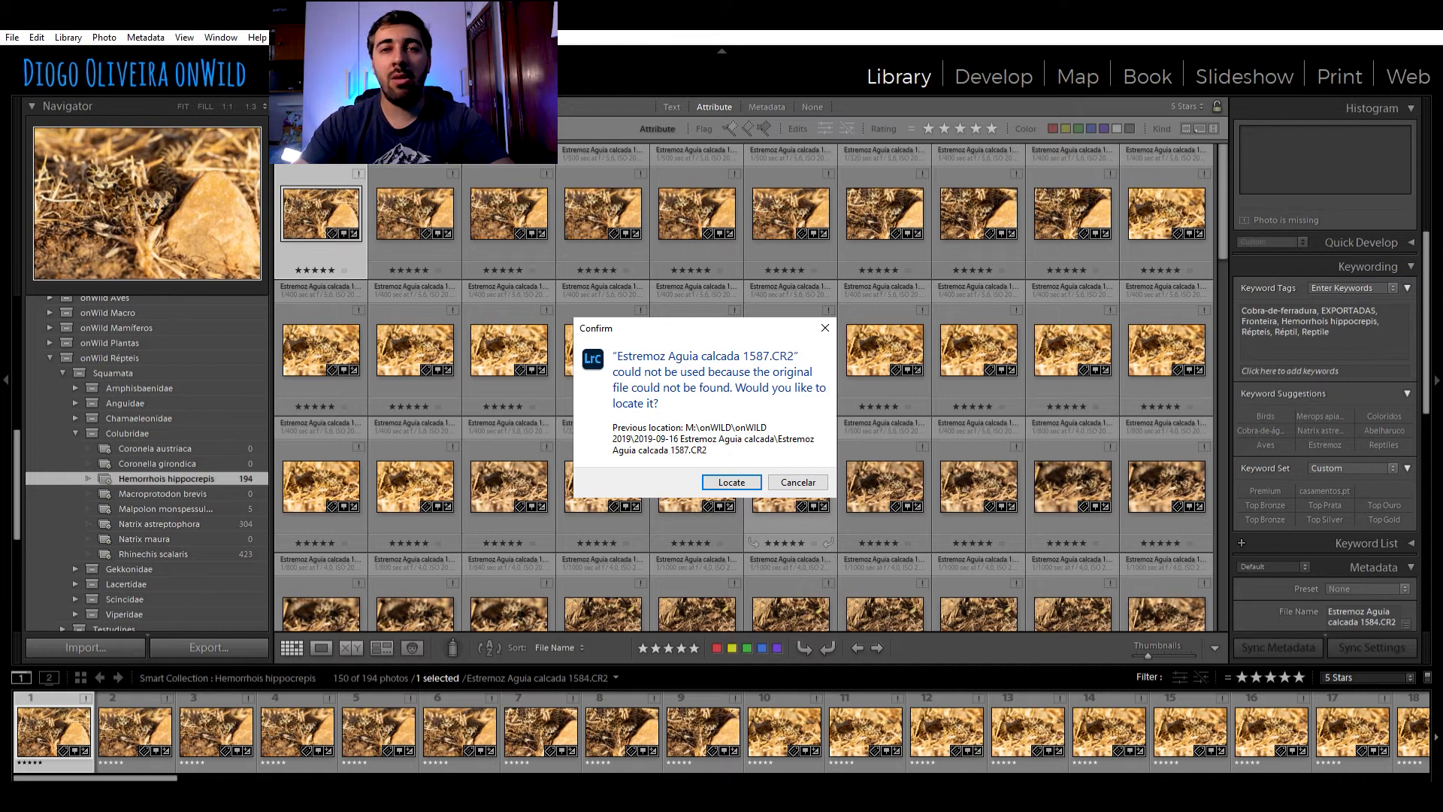
Open the five-star snake photo Estremoz Aguia calcada 1636.CR2, inspect the head at 1:1, and return to the full image
key(Escape)
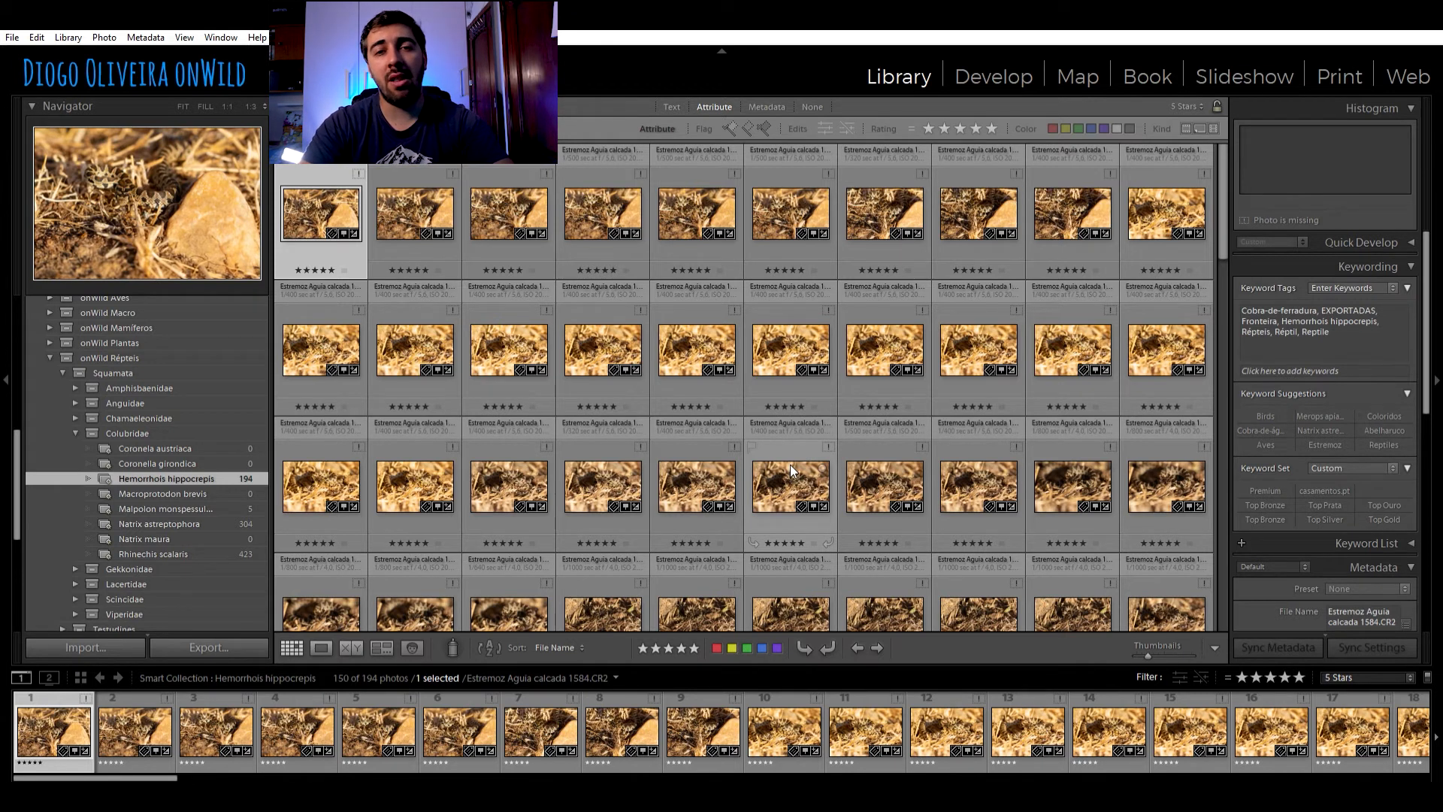
double_click(796, 467)
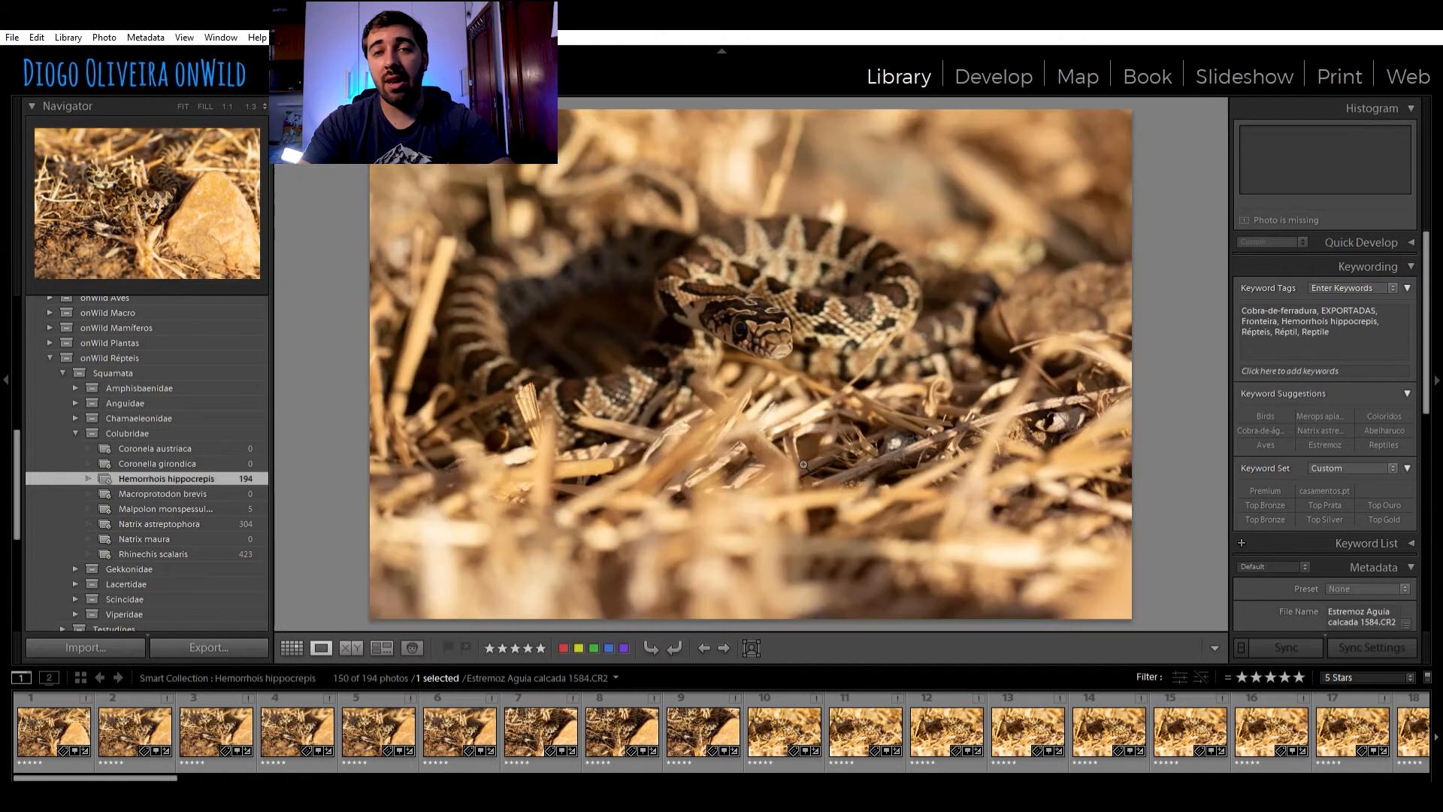
click(776, 316)
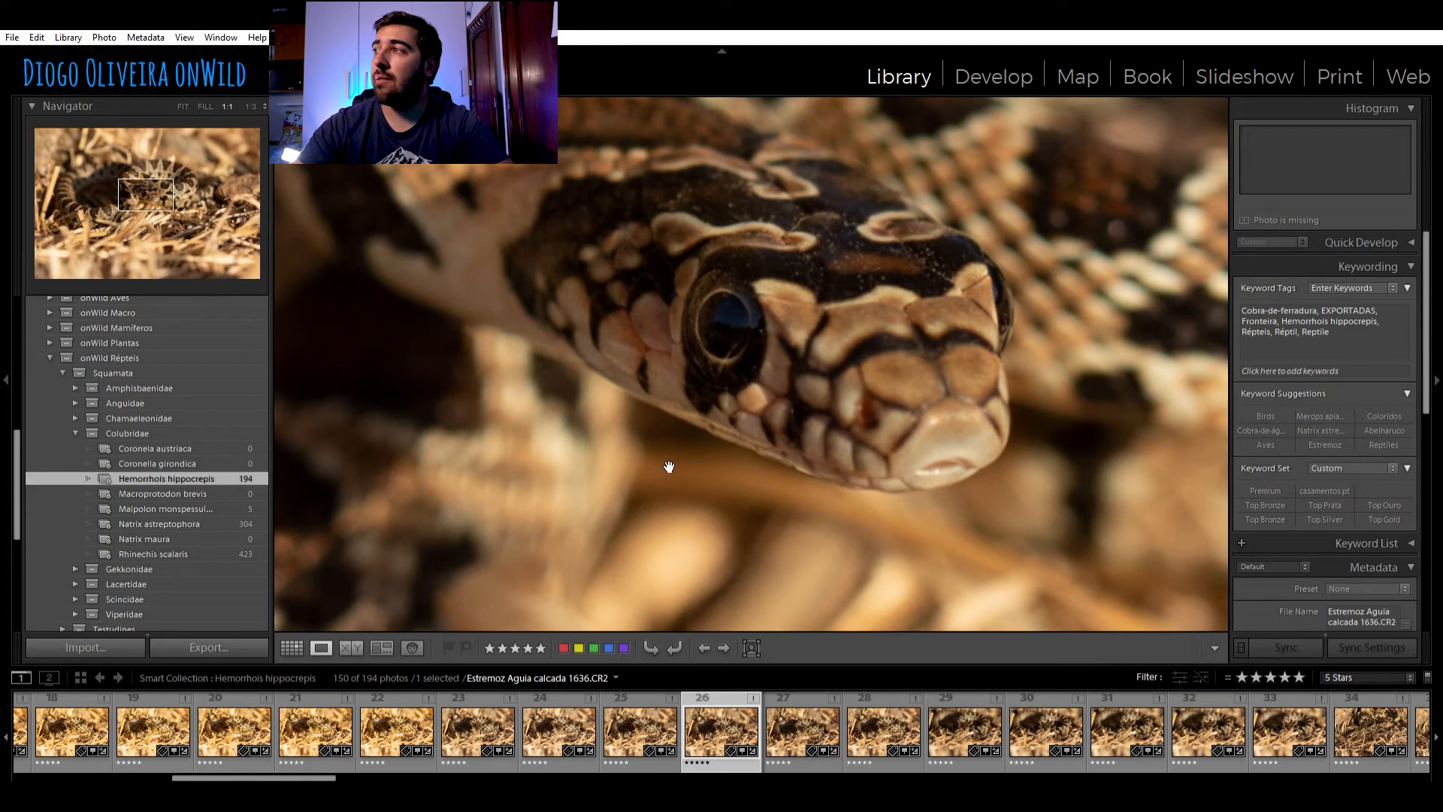
click(701, 454)
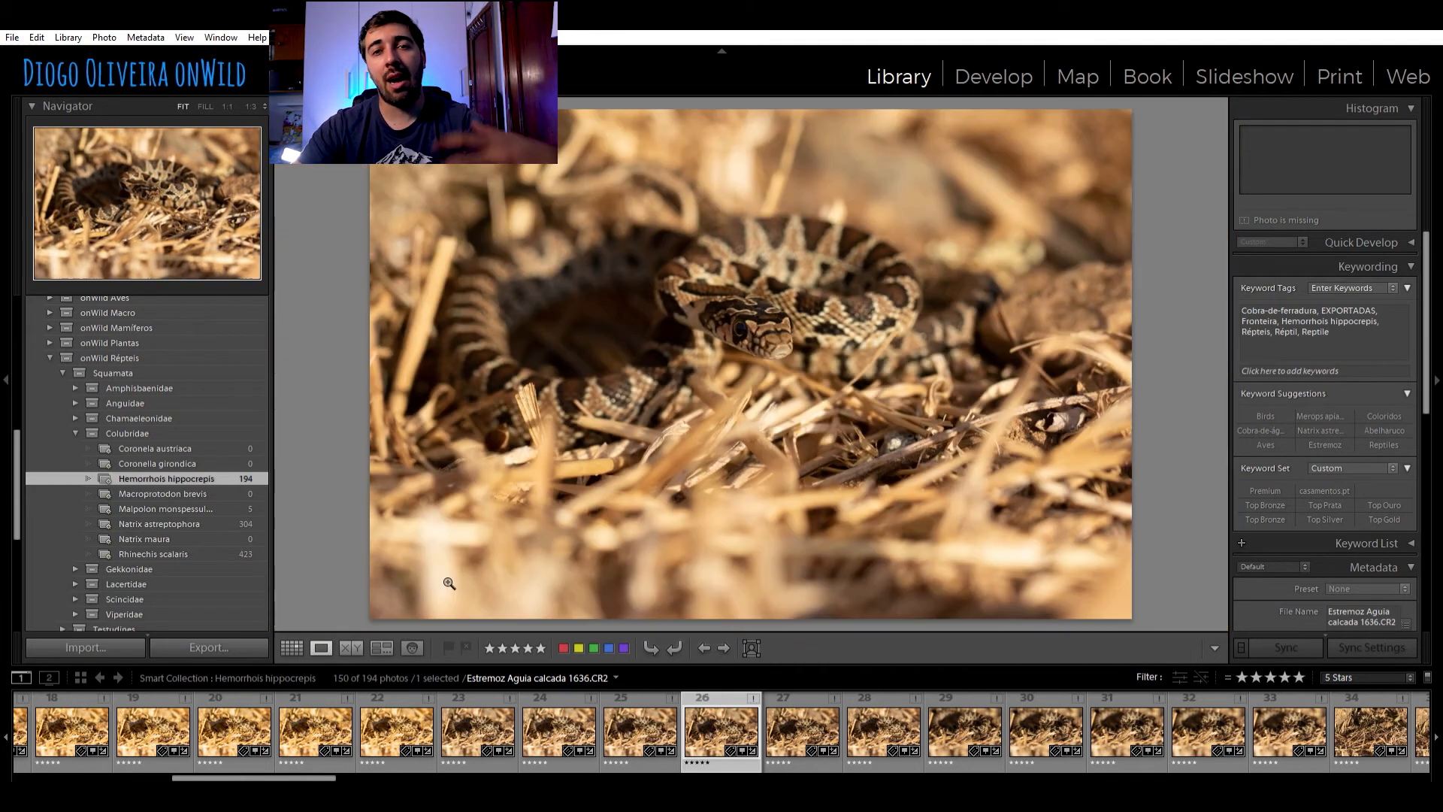
Return to the grid of the Canal onWILD - YouTube folder and show the text filter for its photos
click(293, 643)
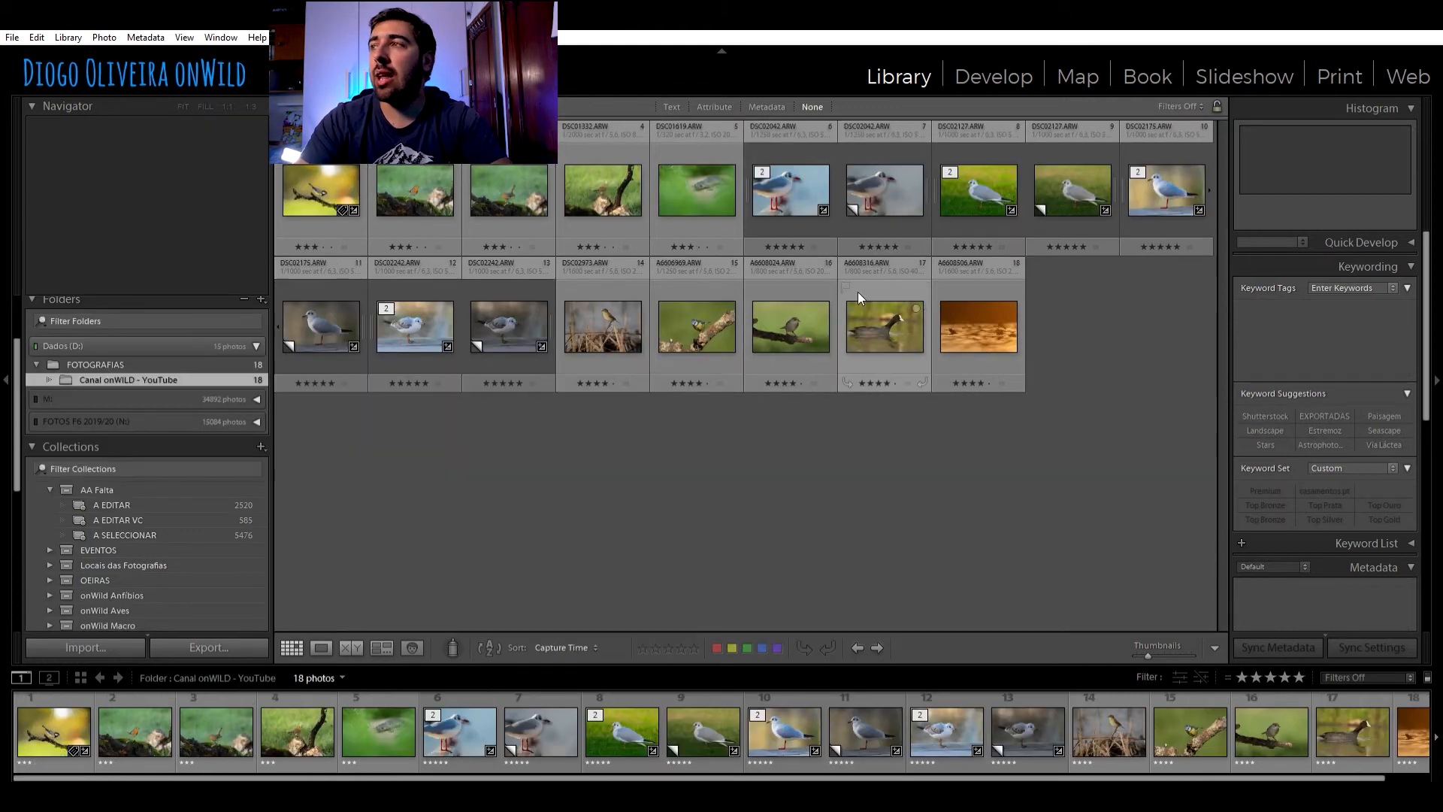
click(899, 317)
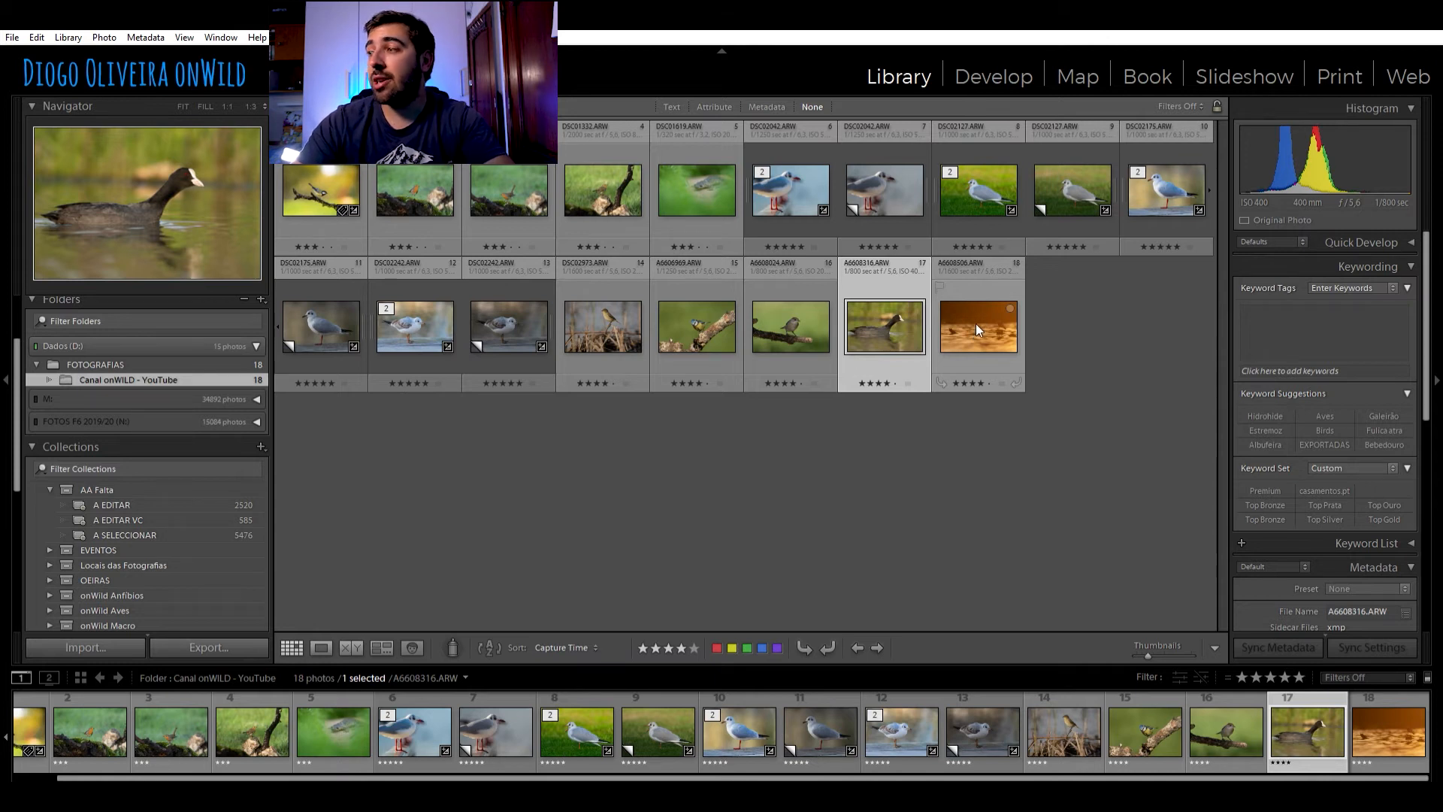
click(669, 94)
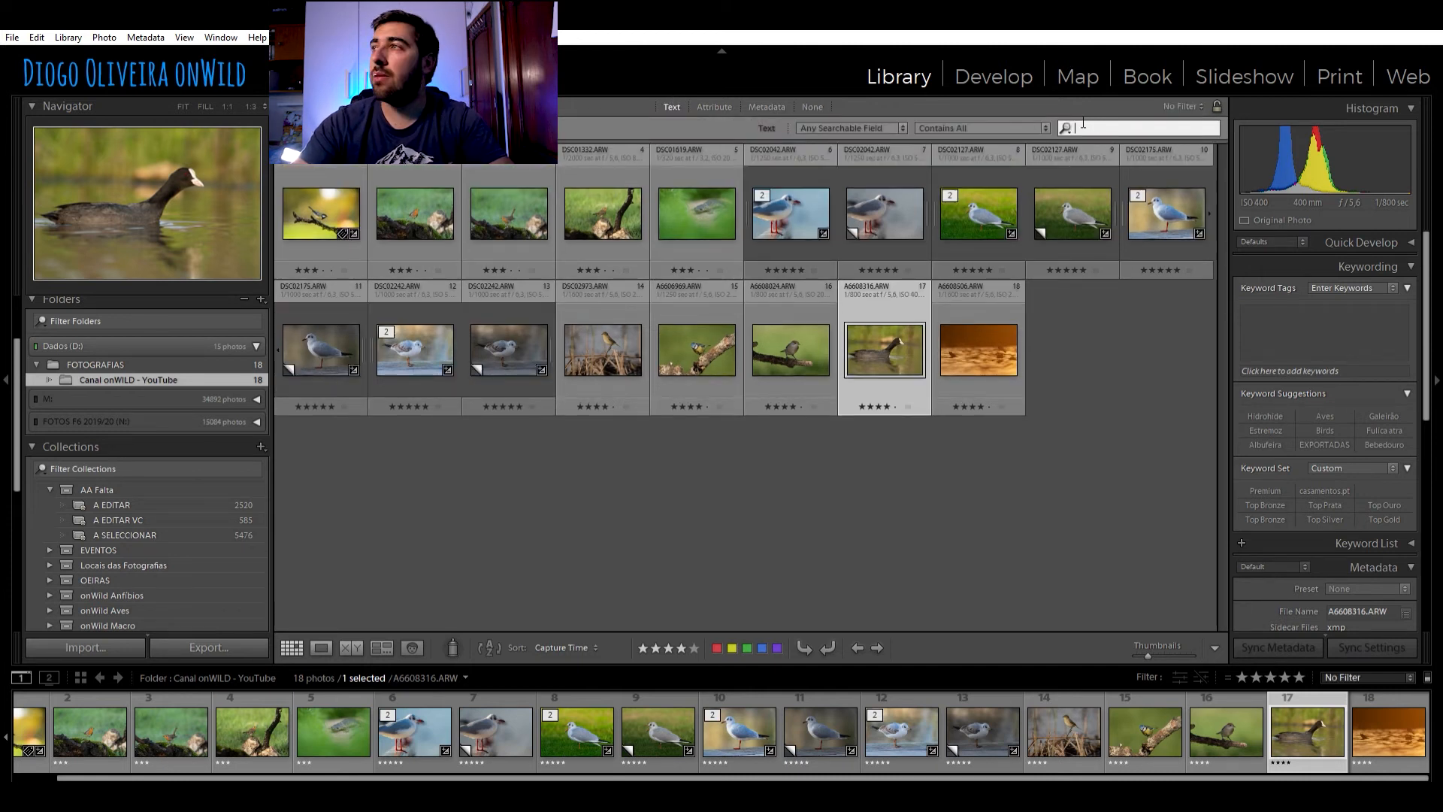
click(697, 430)
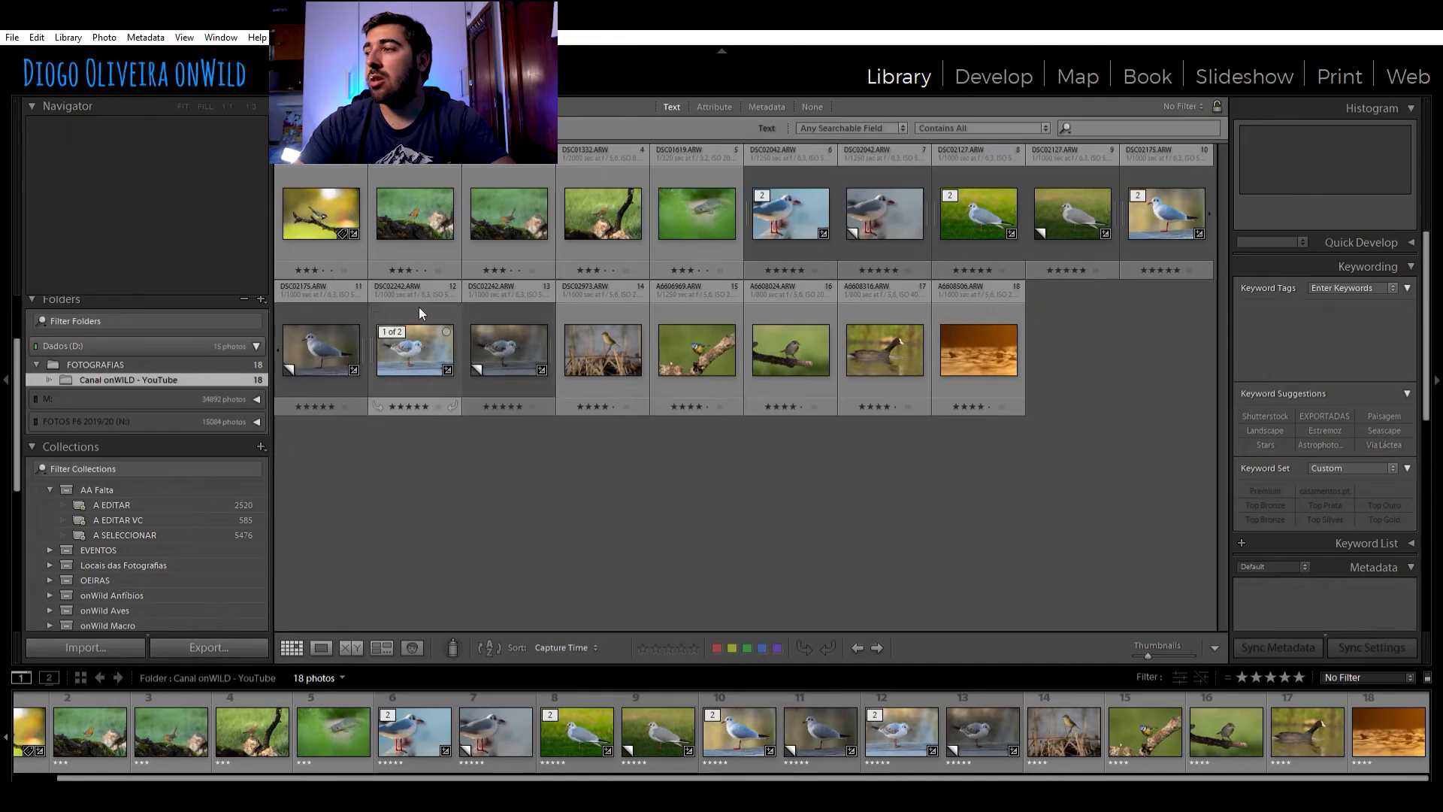
Enlarge the gull photo DSC02242.ARW and compare it with its virtual copy, ending on the original
double_click(418, 305)
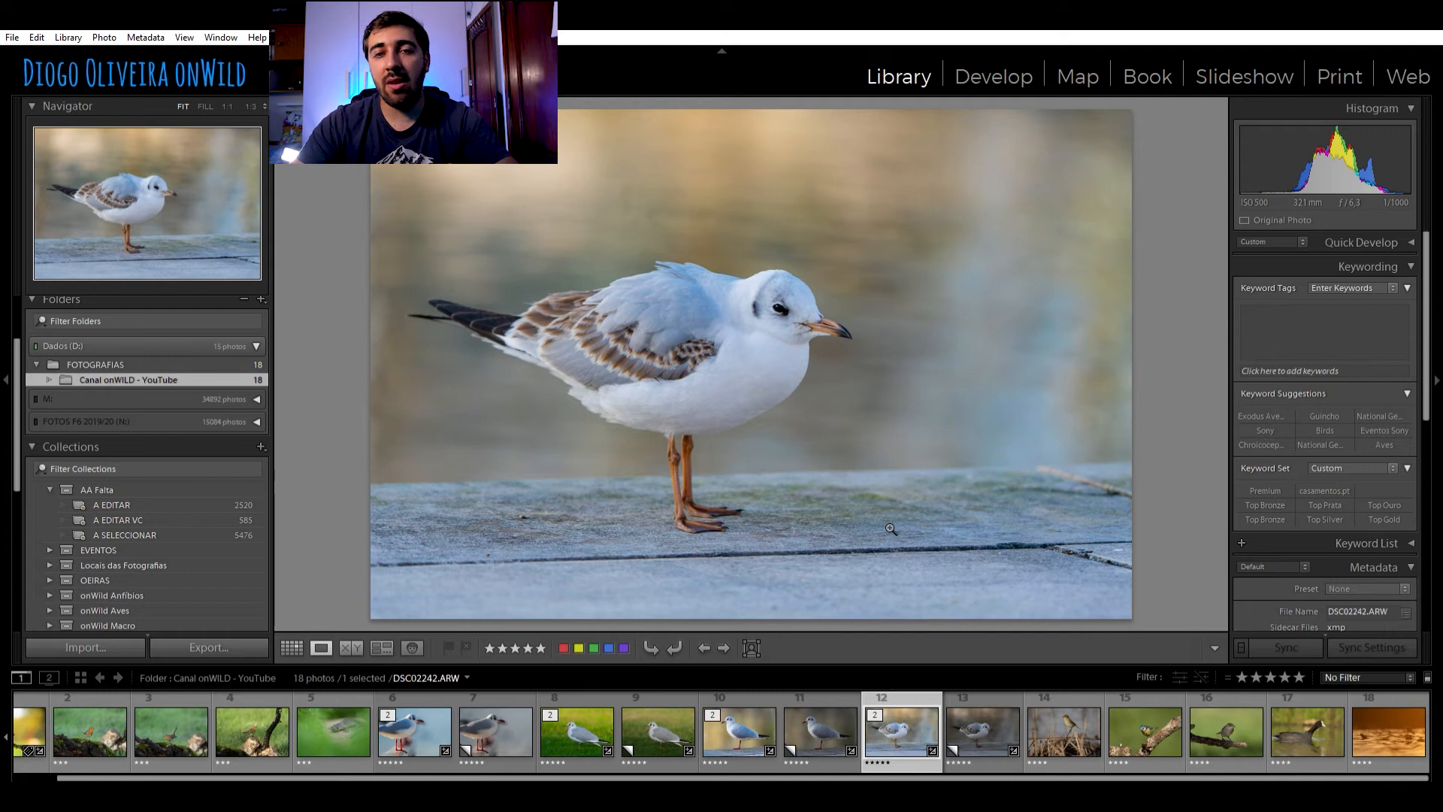
key(ctrl+apostrophe)
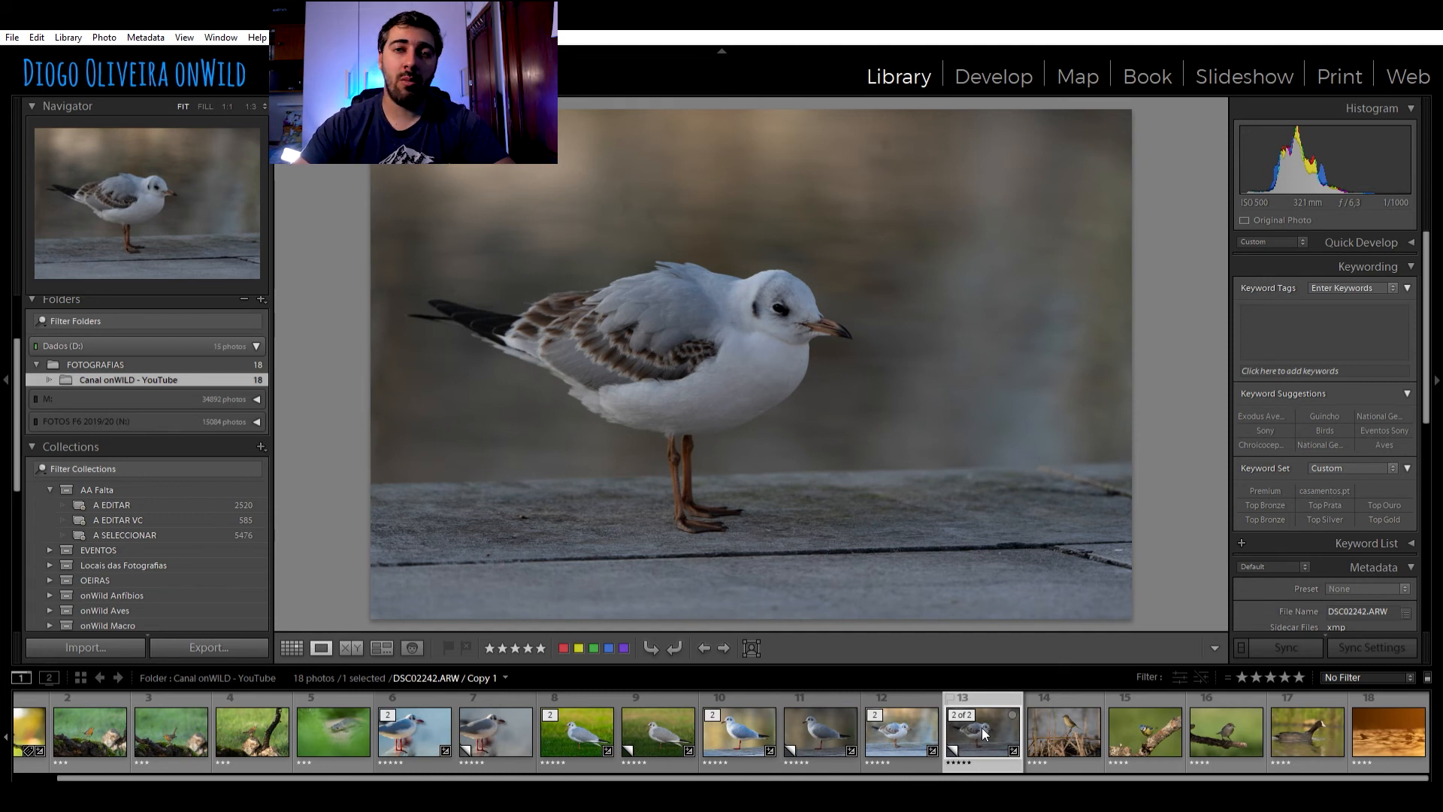
click(923, 711)
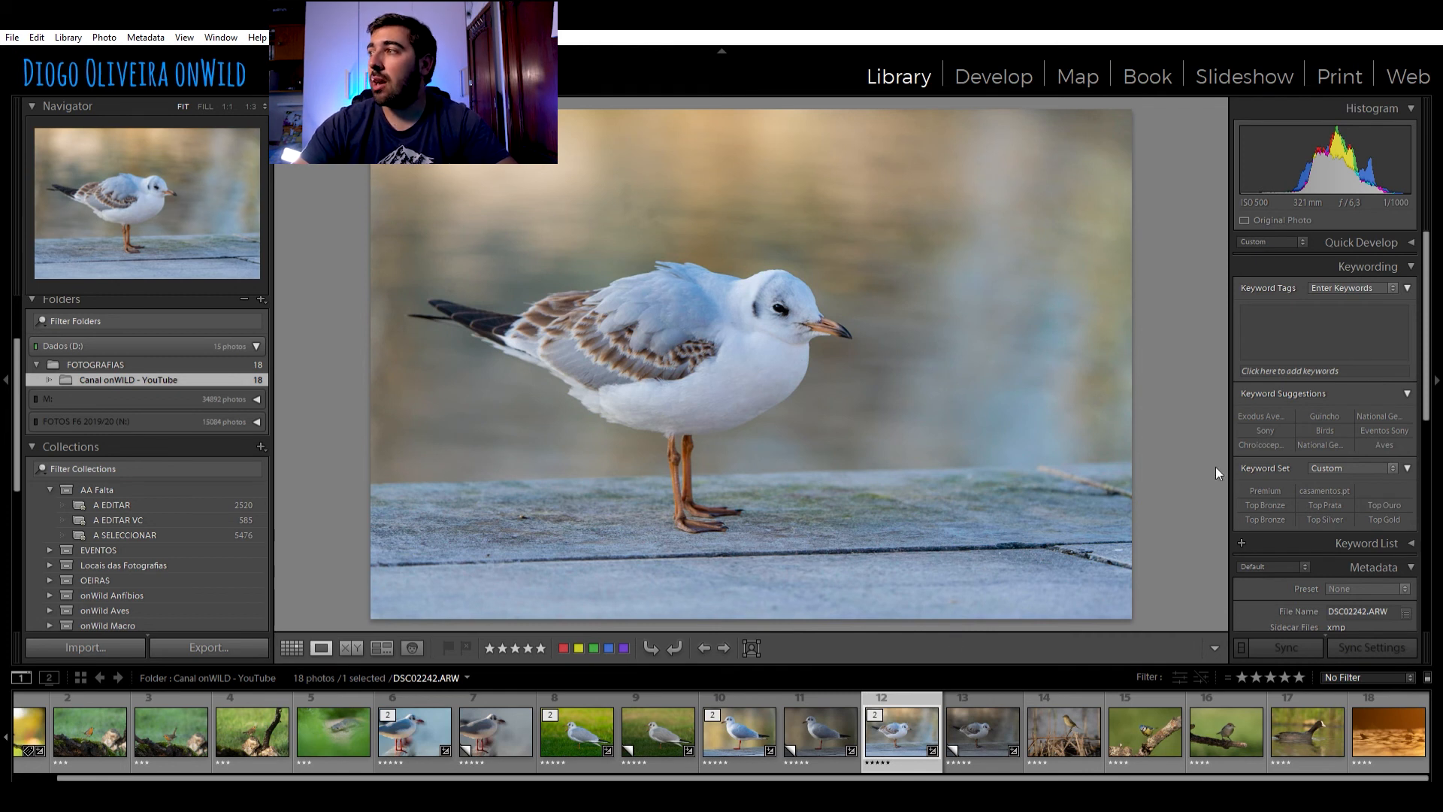
Open the export settings for the gull photo
key(ctrl+shift+e)
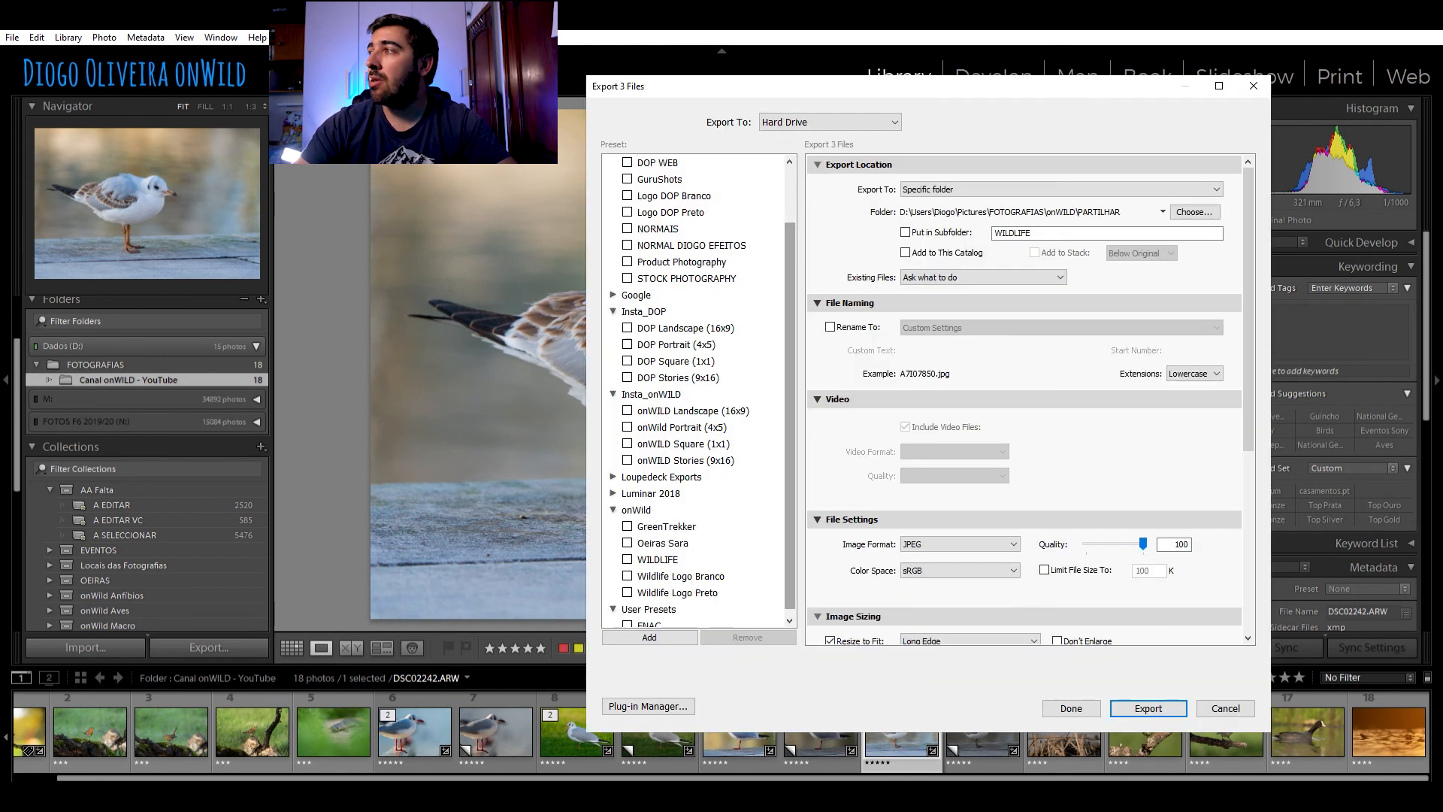